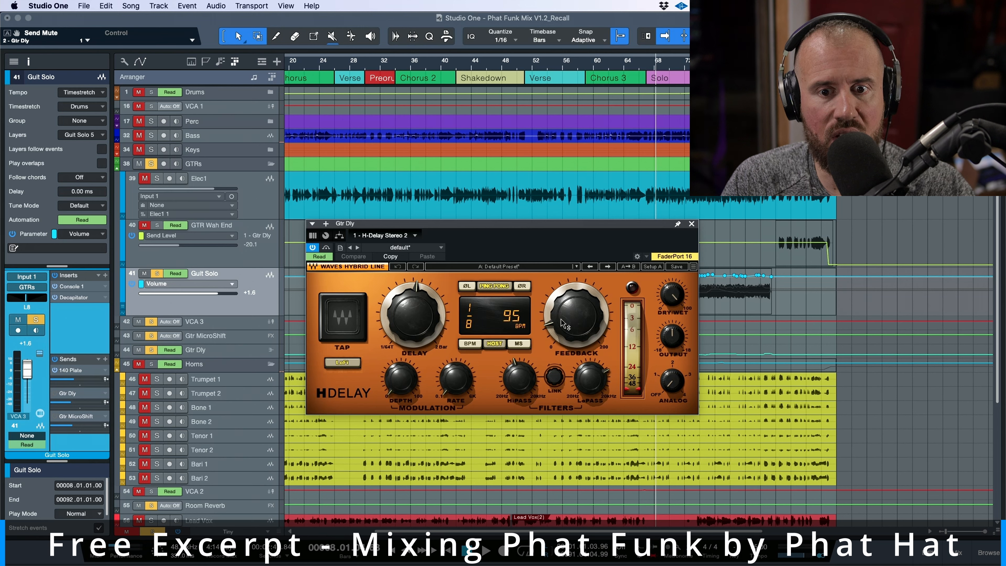
# Check the feedback, HiPass and LoPass settings of the H-Delay on Gtr Dly, and play the guitar solo
pyautogui.moveTo(569, 319)
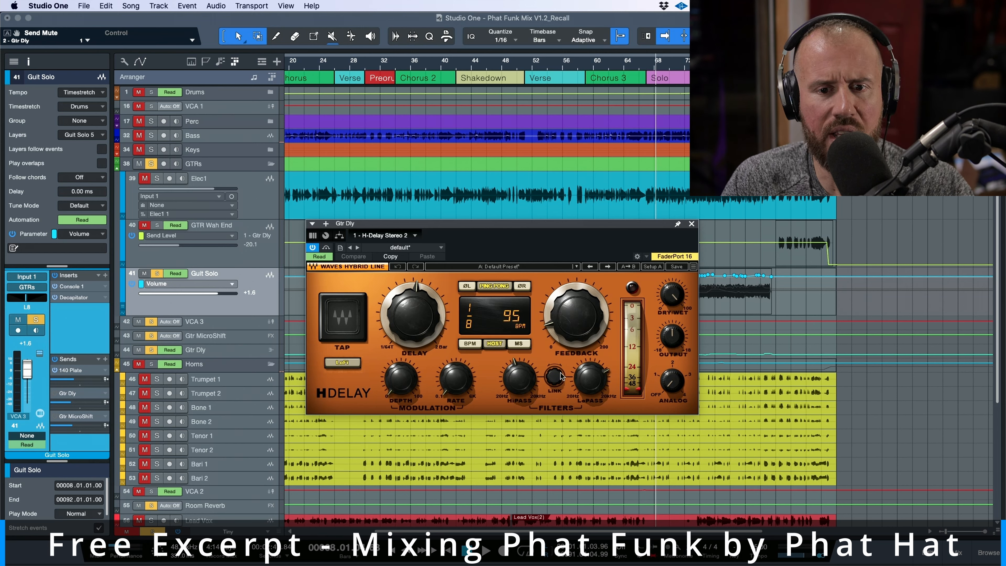
pyautogui.moveTo(519, 380)
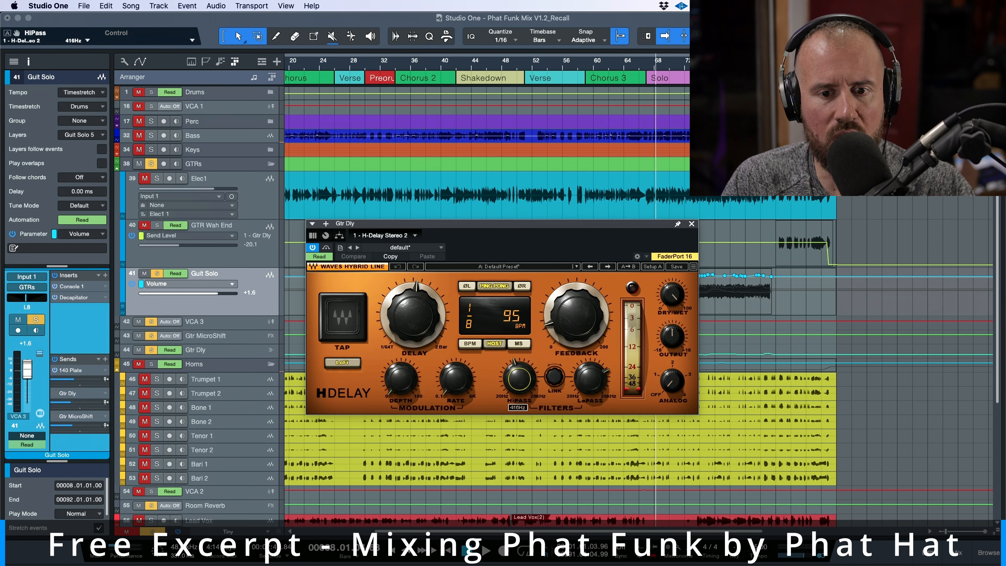
pyautogui.moveTo(590, 378)
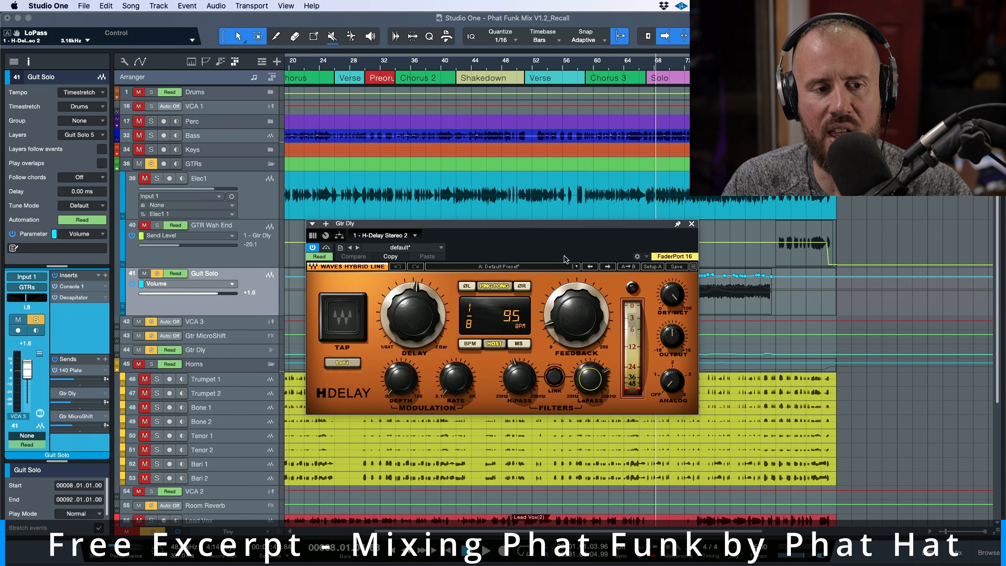
pyautogui.press('space')
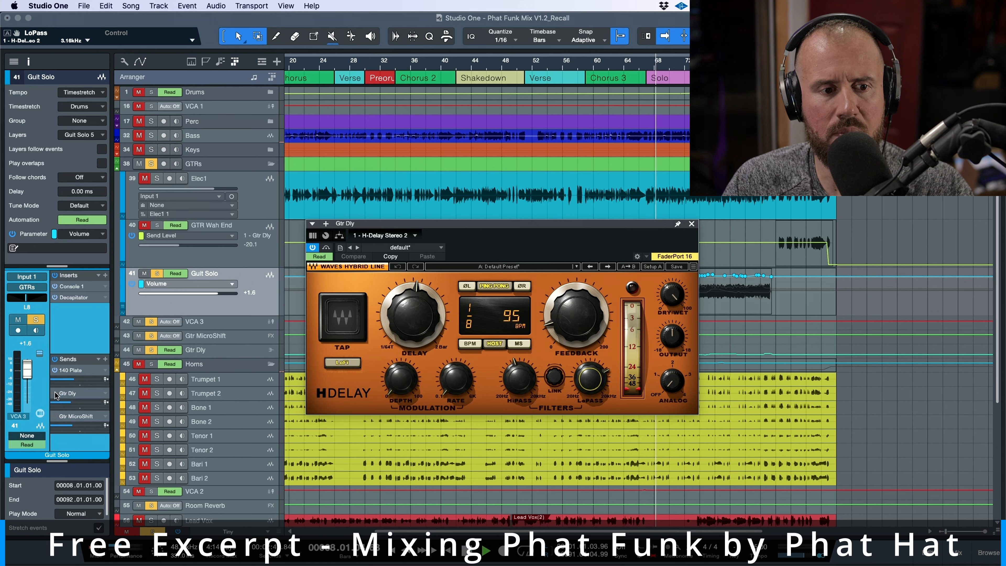
# Deactivate the Gtr Dly and 140 Plate sends on Guit Solo after comparing them, and audition the solo with only Gtr MicroShift active
pyautogui.click(55, 393)
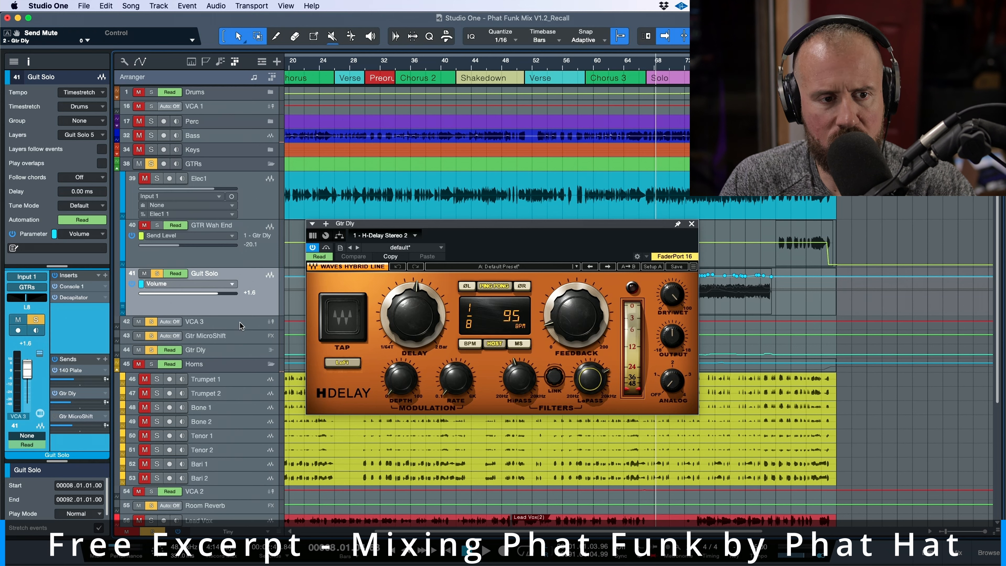
pyautogui.click(55, 395)
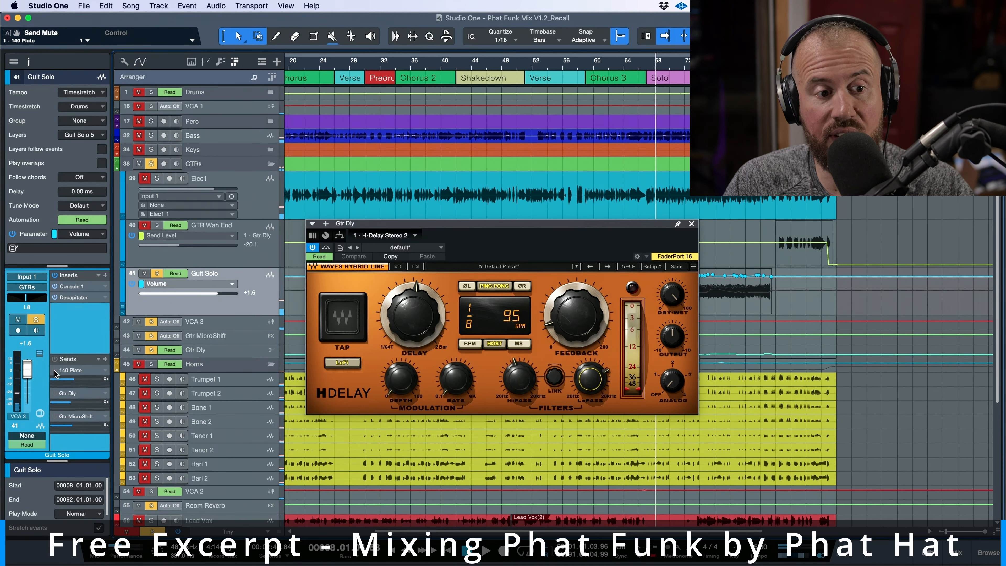
pyautogui.click(56, 395)
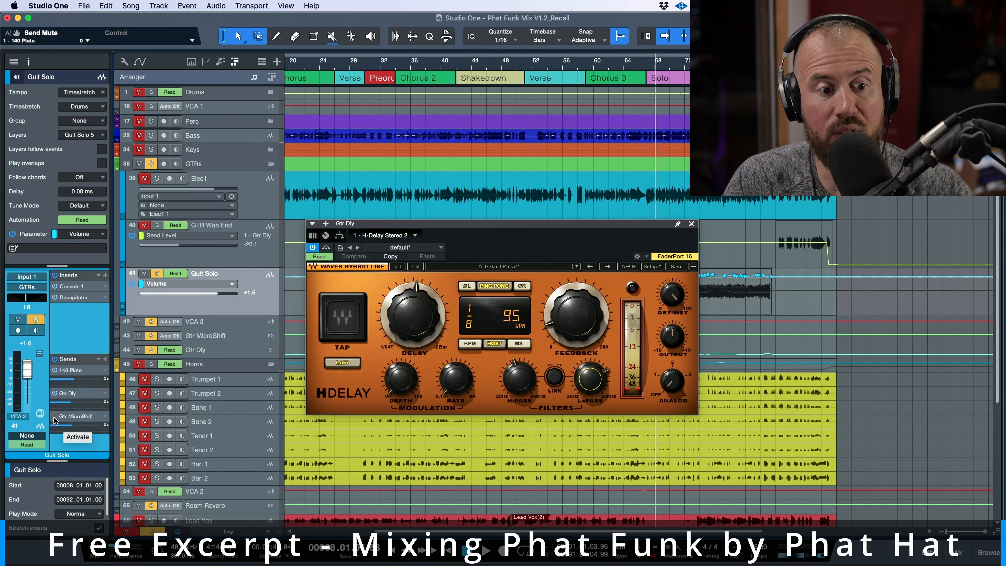
pyautogui.click(55, 394)
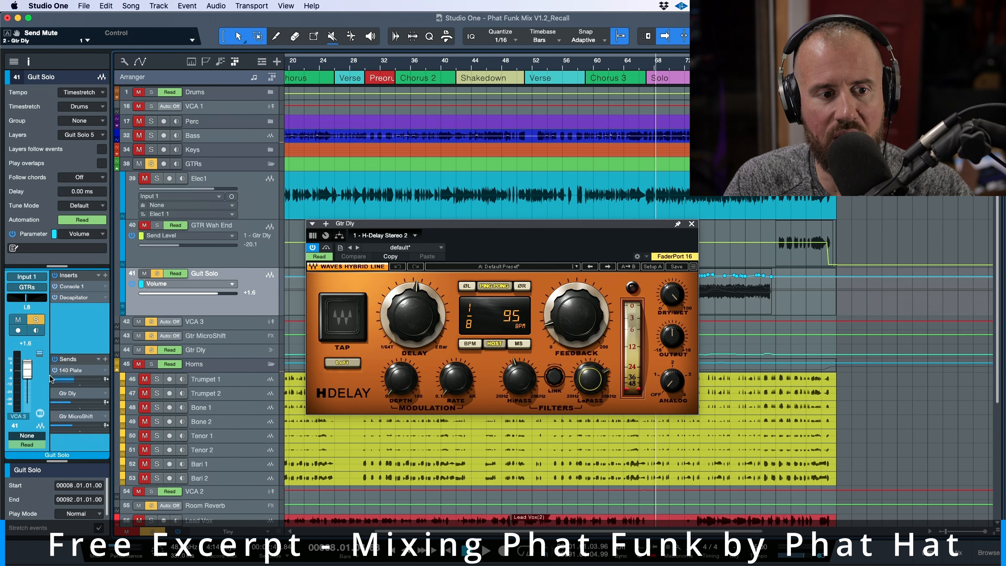
pyautogui.click(55, 370)
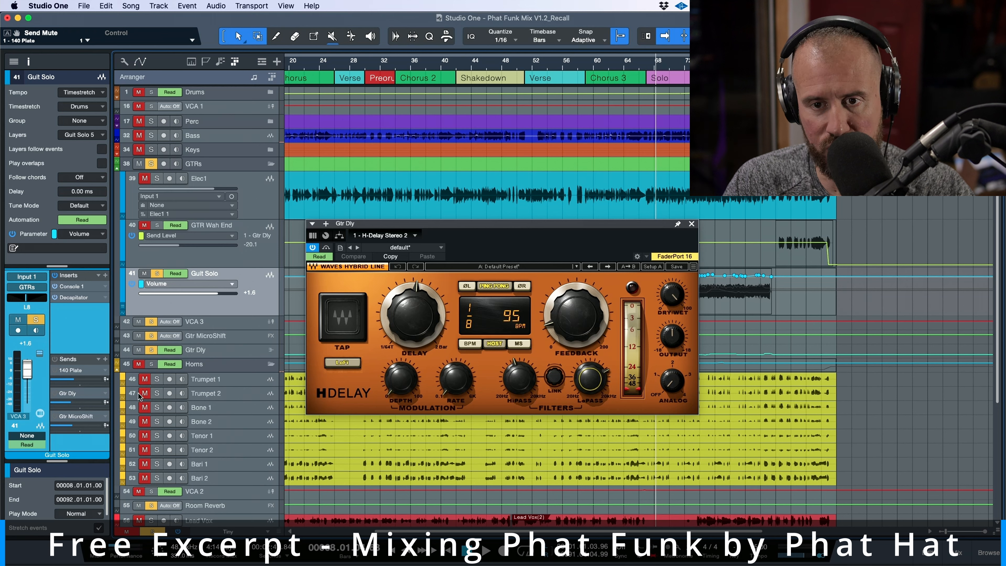
pyautogui.press('space')
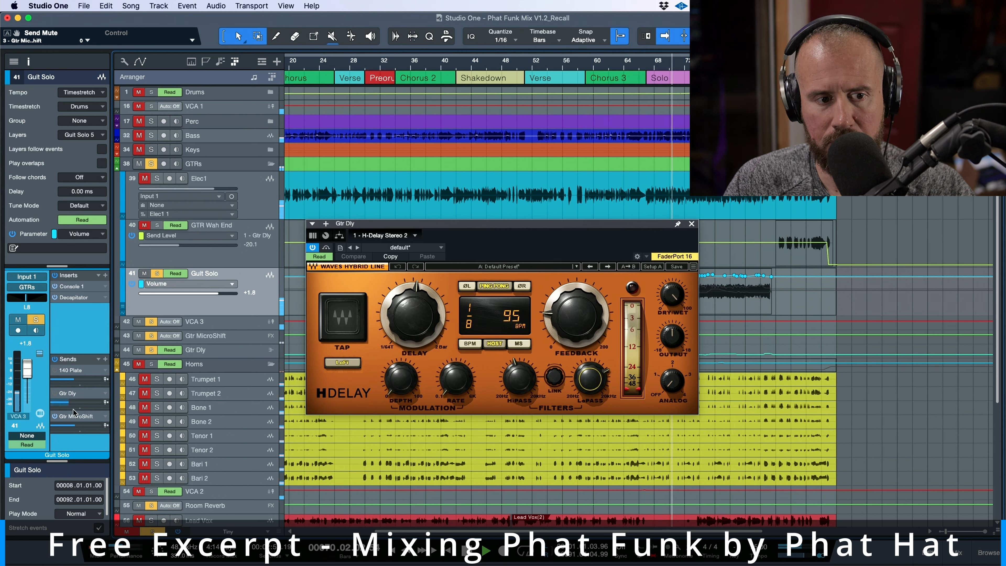
pyautogui.press('space')
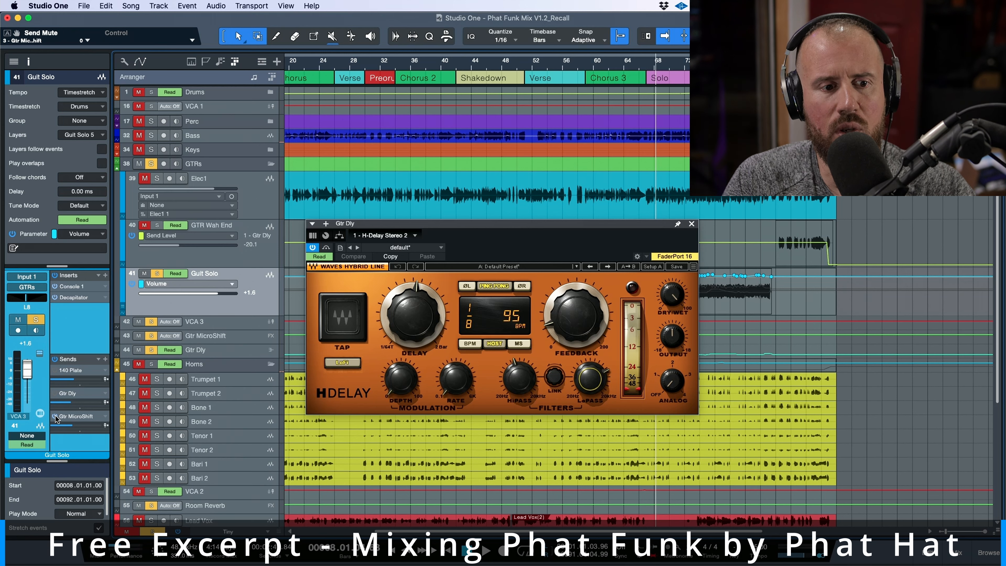
# Inspect the MicroShift plug-in's settings on the Gtr MicroShift channel and close its window
pyautogui.doubleClick(81, 418)
pyautogui.moveTo(522, 227); pyautogui.dragTo(519, 215)
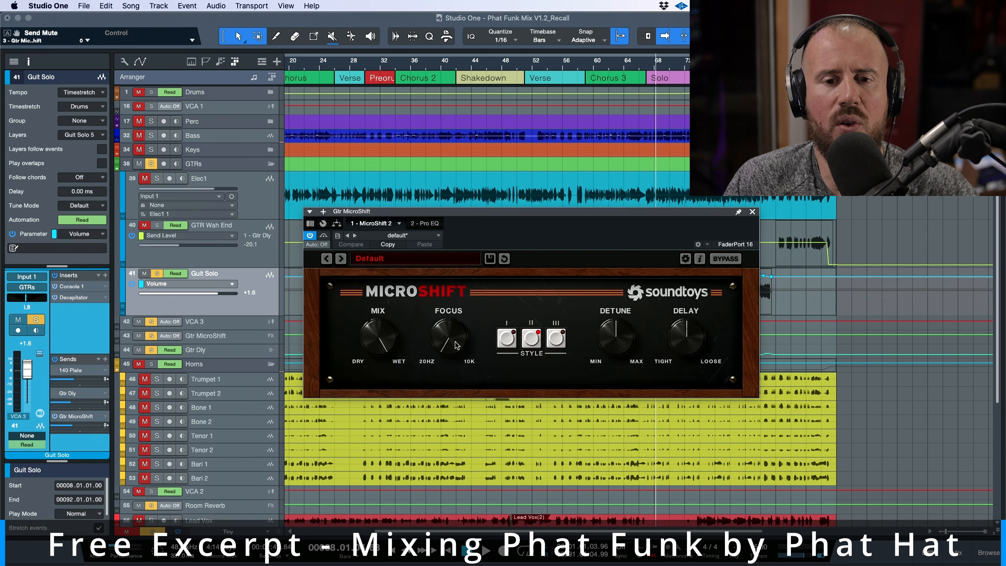
pyautogui.click(753, 211)
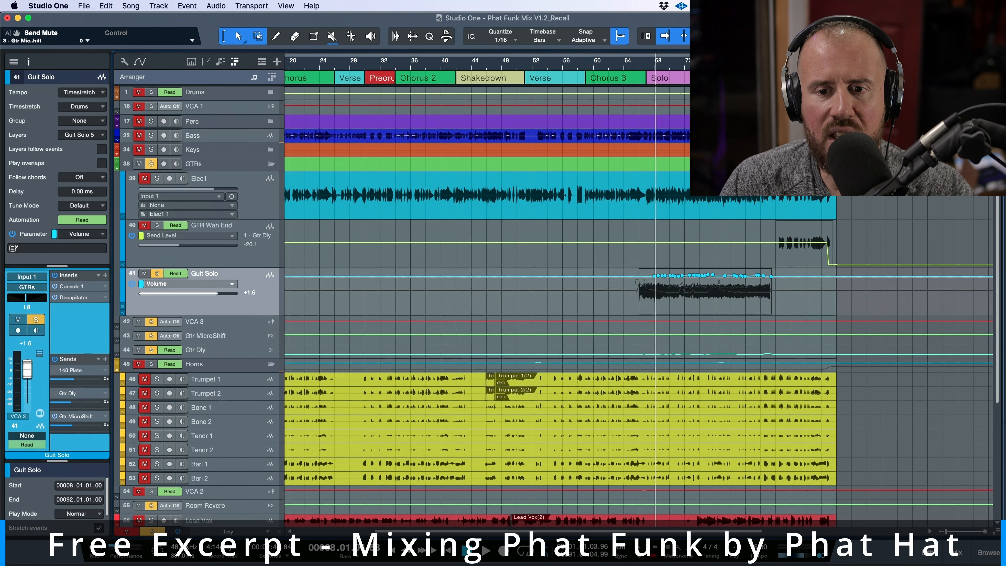
# Show the Gtr MicroShift send level automation on the Guit Solo track and play the solo
pyautogui.click(232, 286)
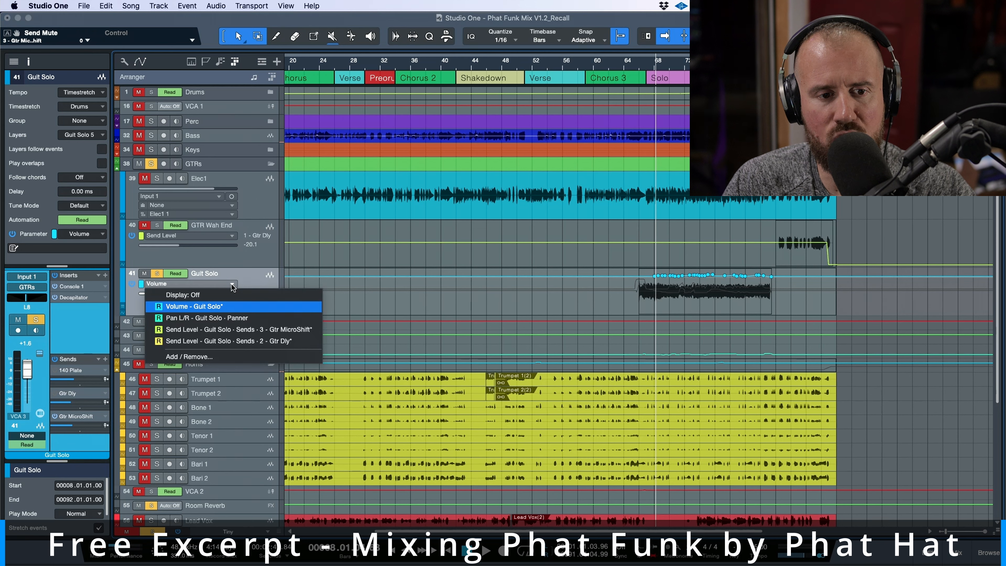
pyautogui.click(240, 330)
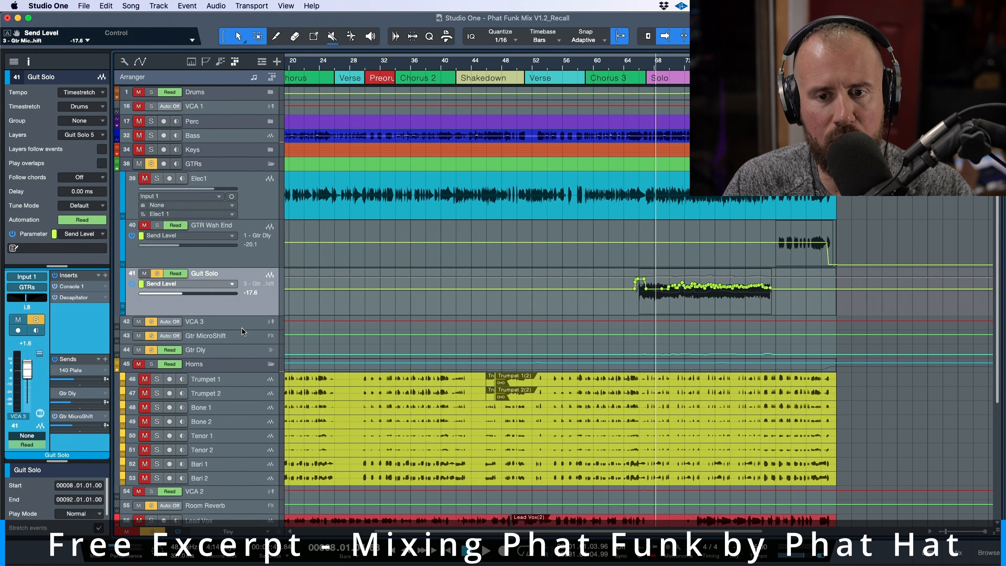
pyautogui.click(703, 295)
pyautogui.press('space')
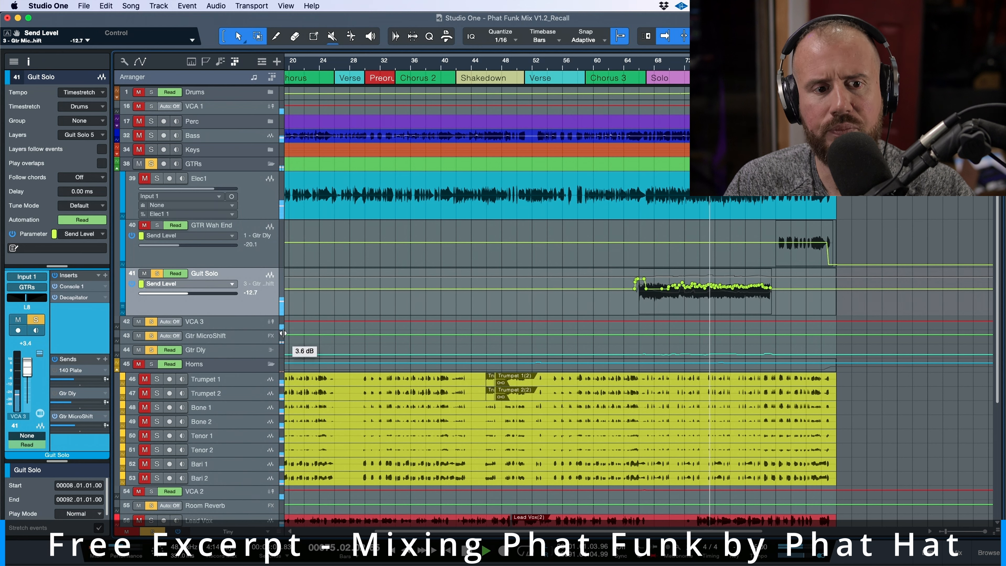
# Compare the playing solo with the Gtr Dly and Gtr MicroShift channels unsoloed and soloed again, one at a time
pyautogui.click(152, 350)
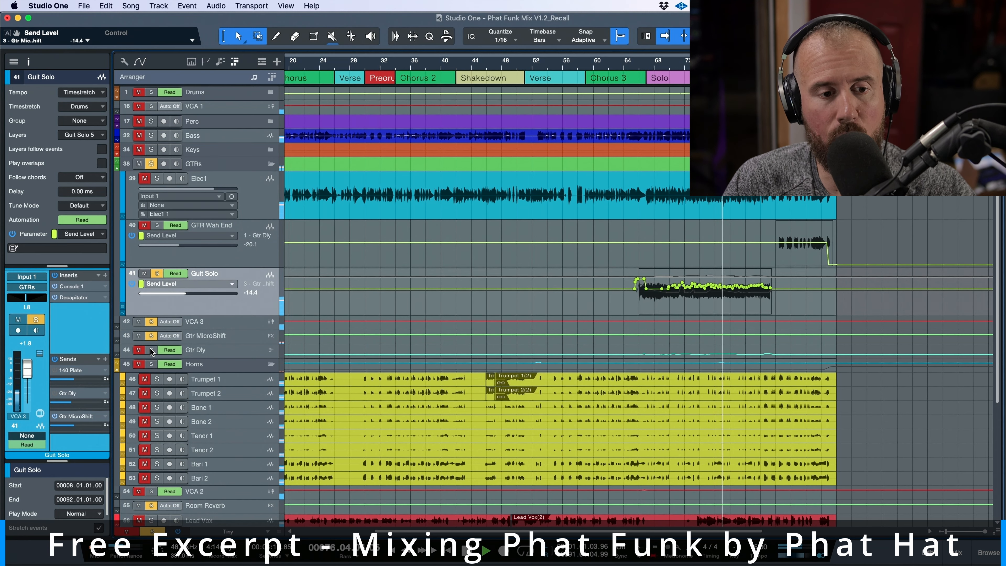
pyautogui.click(151, 350)
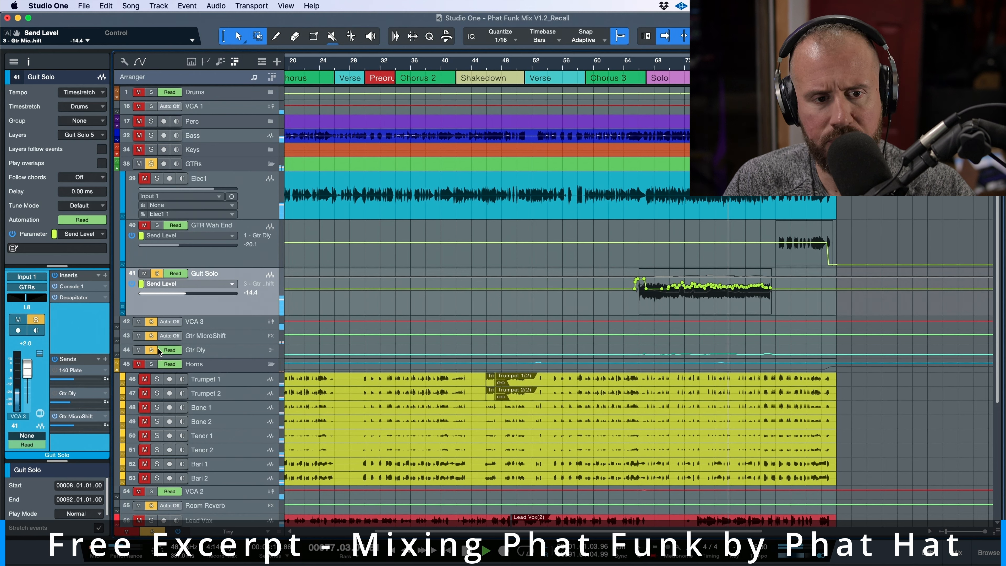
pyautogui.click(153, 335)
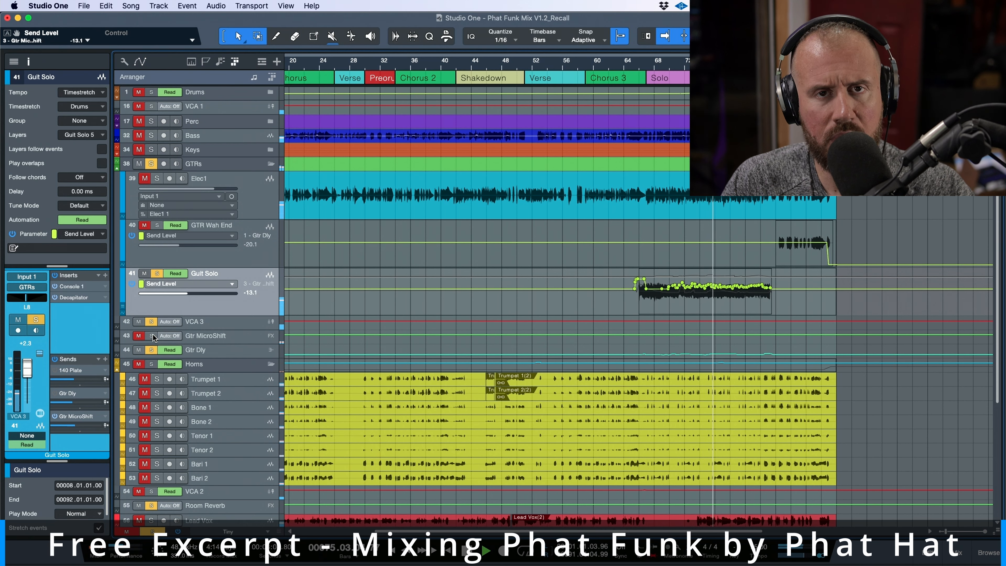
pyautogui.click(153, 336)
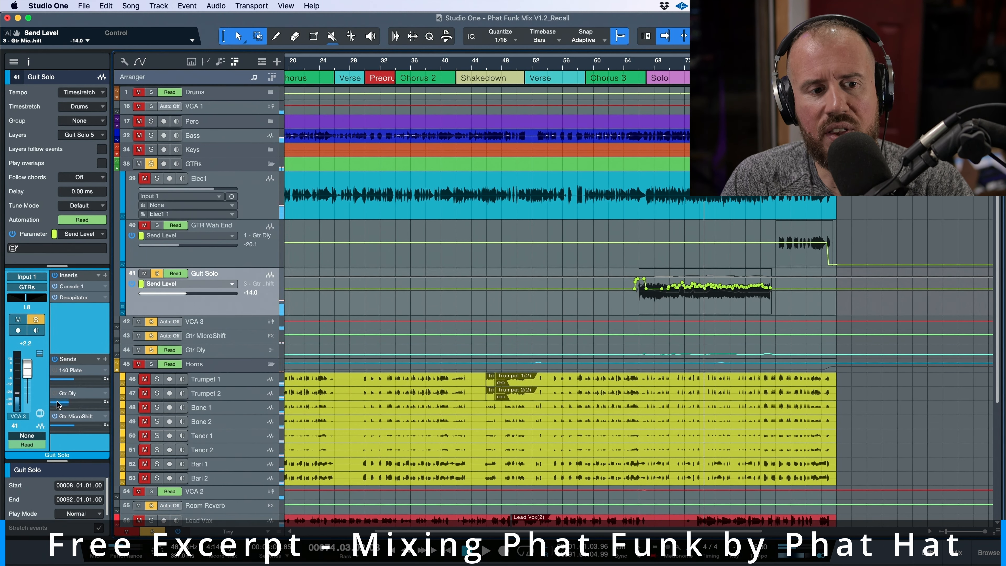
# Inspect the MicroShift and Pro EQ plug-ins on the Gtr MicroShift channel and close the effect window
pyautogui.doubleClick(81, 420)
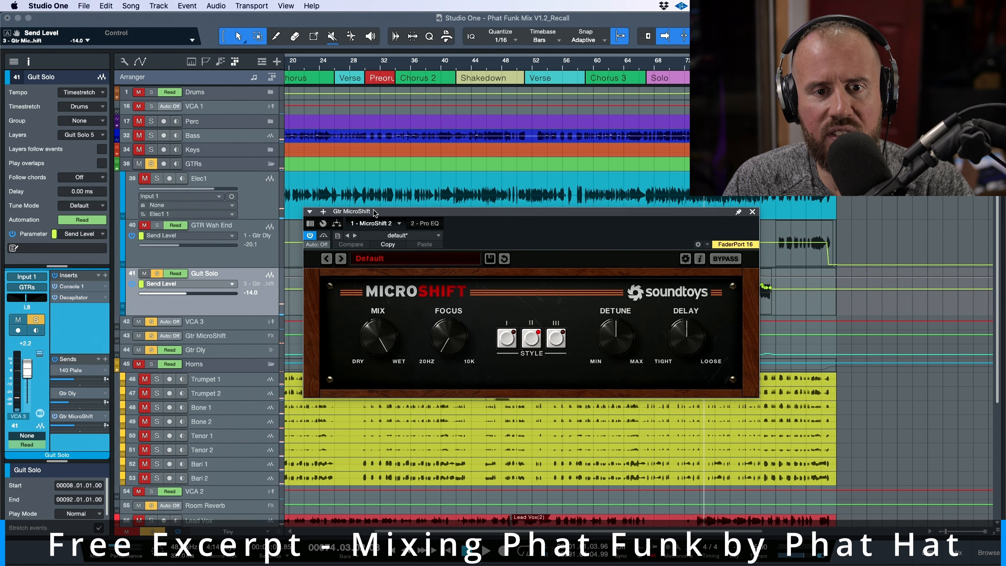
pyautogui.click(425, 224)
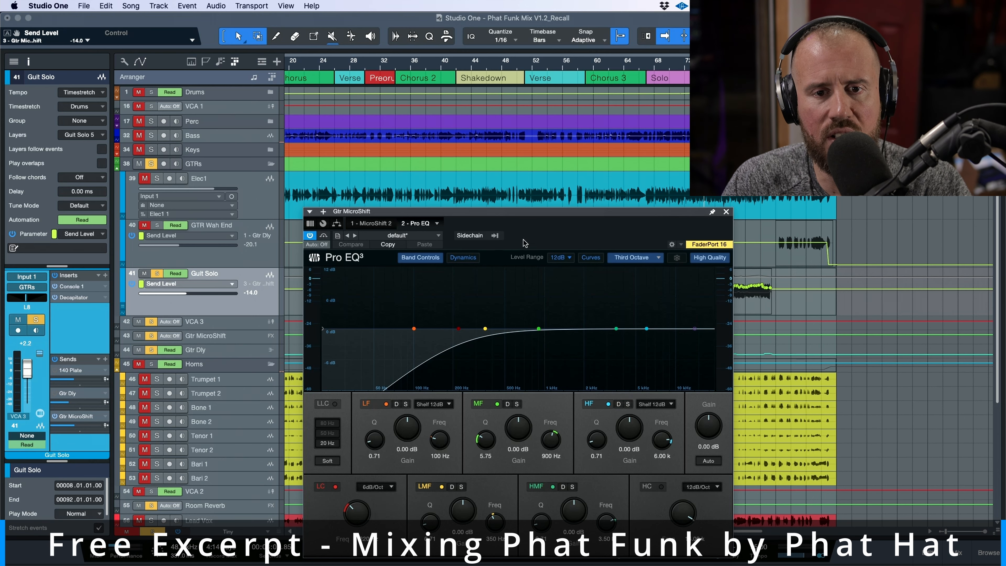
pyautogui.click(727, 213)
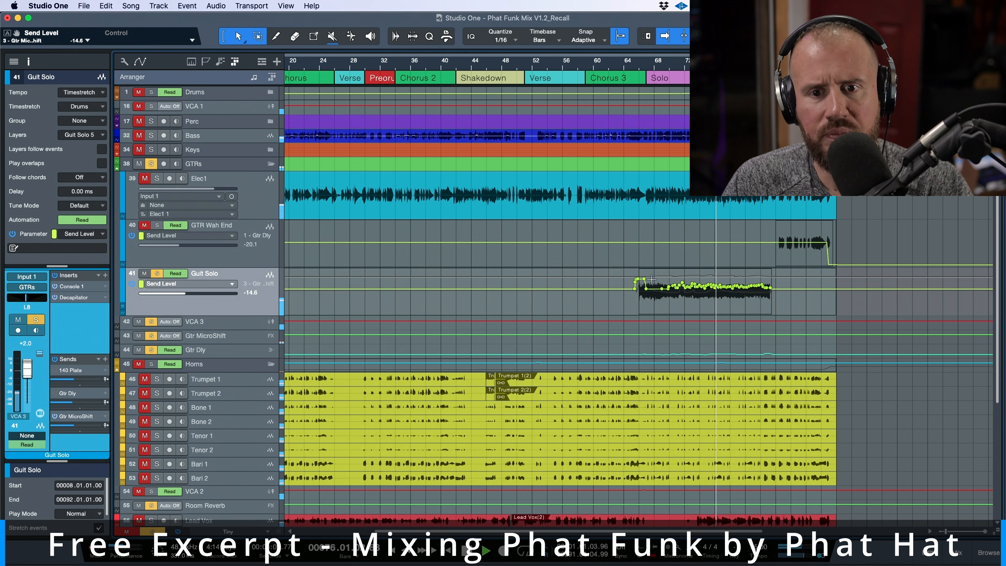
# Stop playback and examine the Gtr MicroShift send automation up close along the Guit Solo region, including its start near bar 66
pyautogui.press('space')
pyautogui.moveTo(642, 277); pyautogui.dragTo(798, 297)
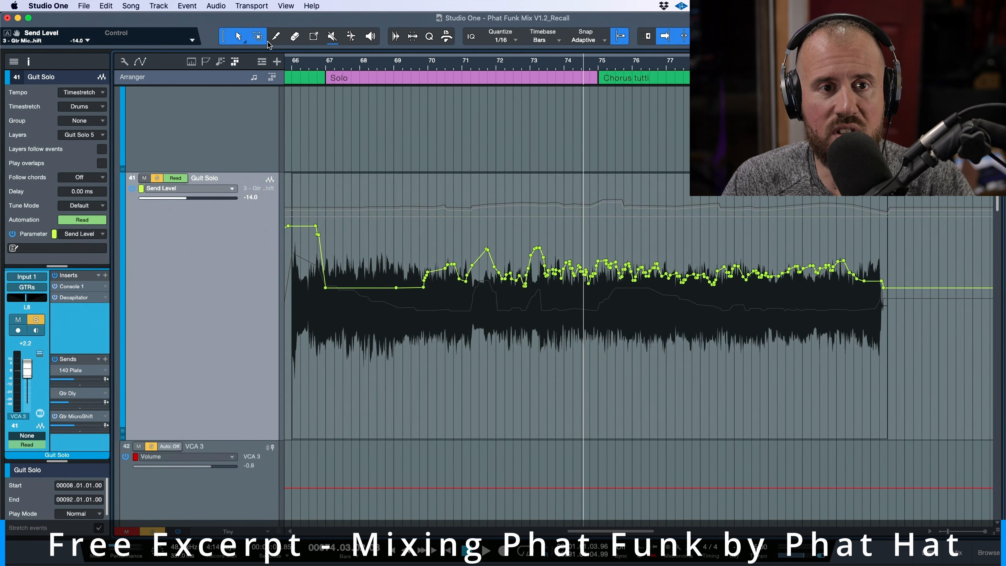
pyautogui.moveTo(453, 270)
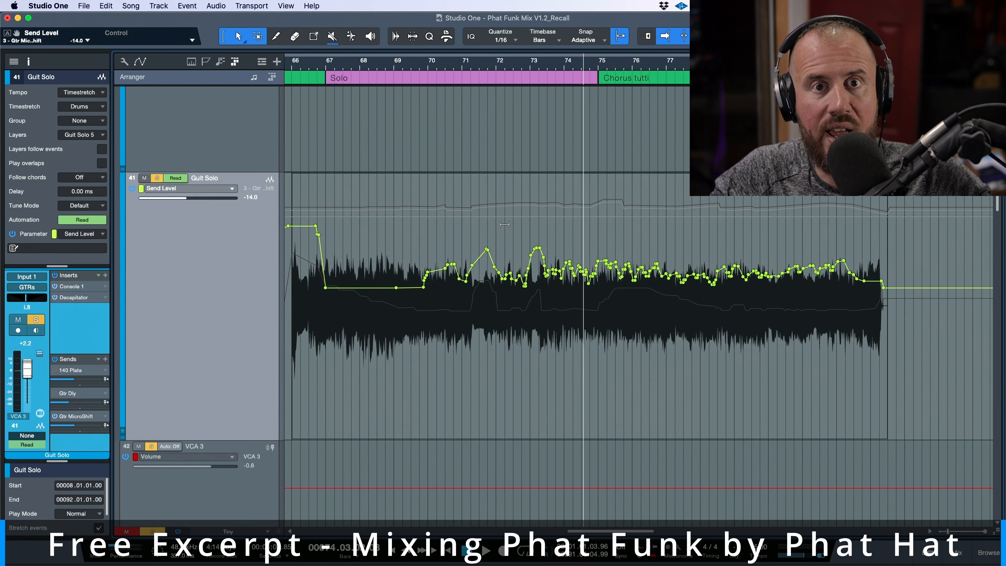
pyautogui.hscroll(-5, 505, 225)
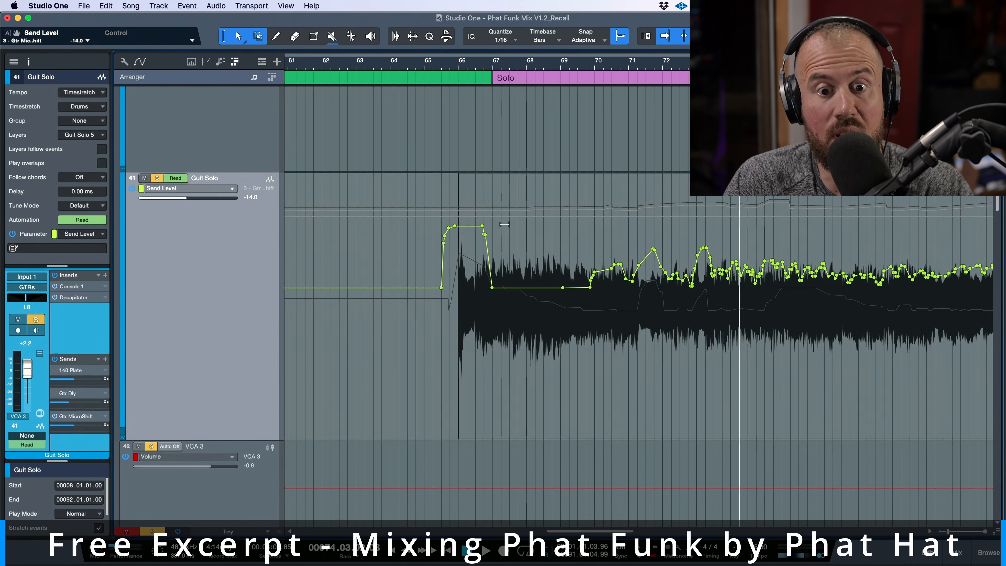
# Audition the guitar solo's entry from just before bar 66 with the Gtr MicroShift send deactivated
pyautogui.click(446, 281)
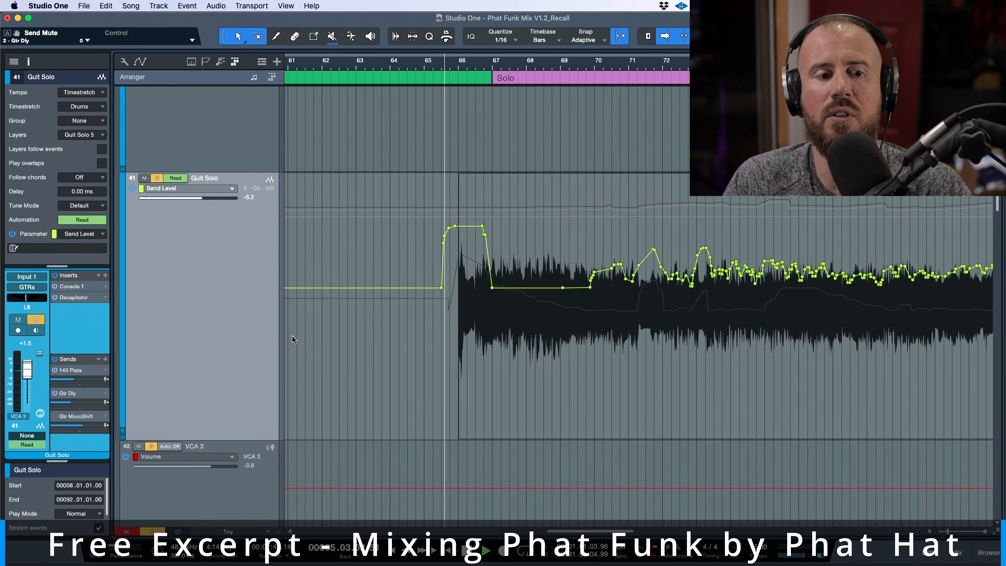
pyautogui.press('space')
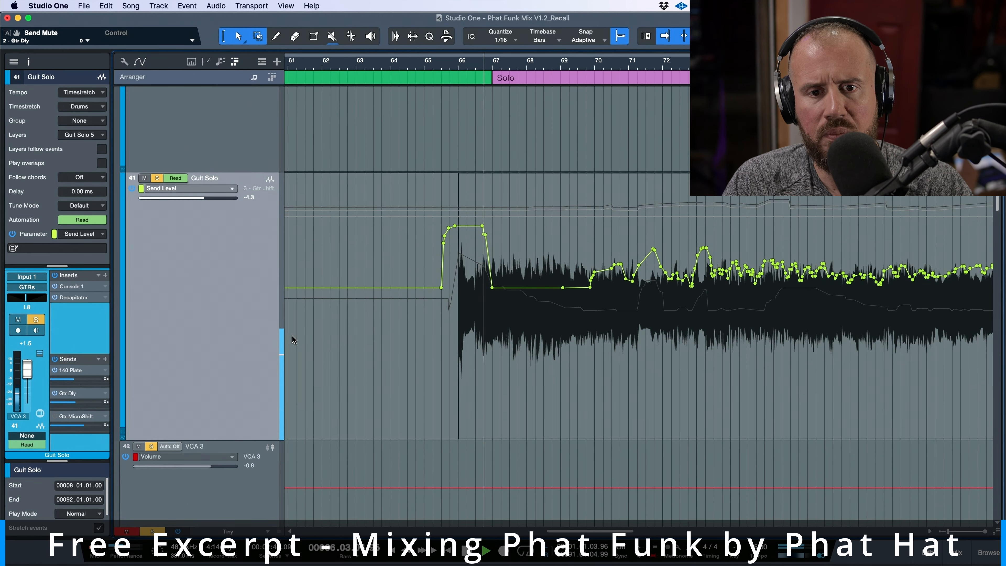
pyautogui.press('space')
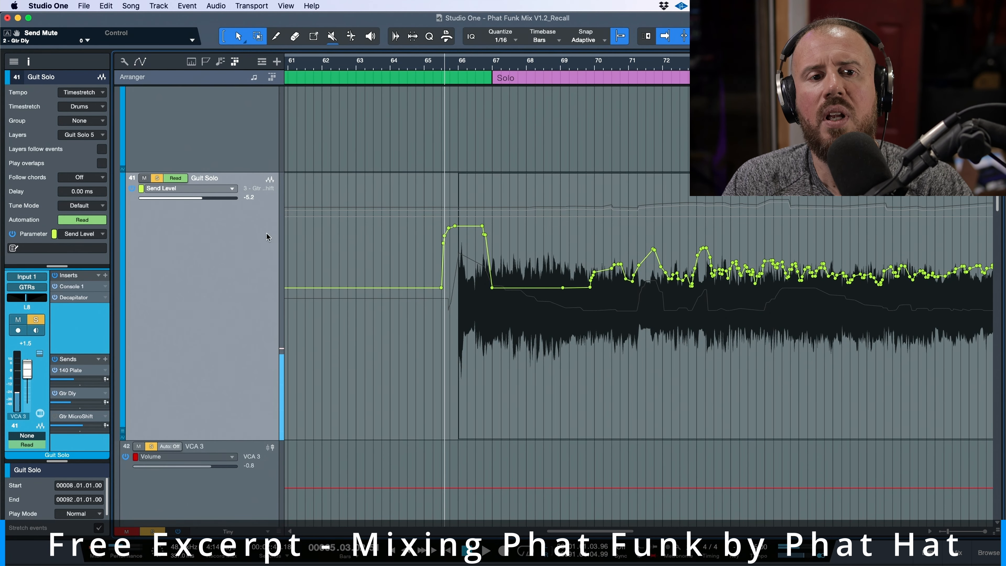
# Show the Gtr Dly send level automation on Guit Solo and examine it across the whole solo
pyautogui.click(232, 188)
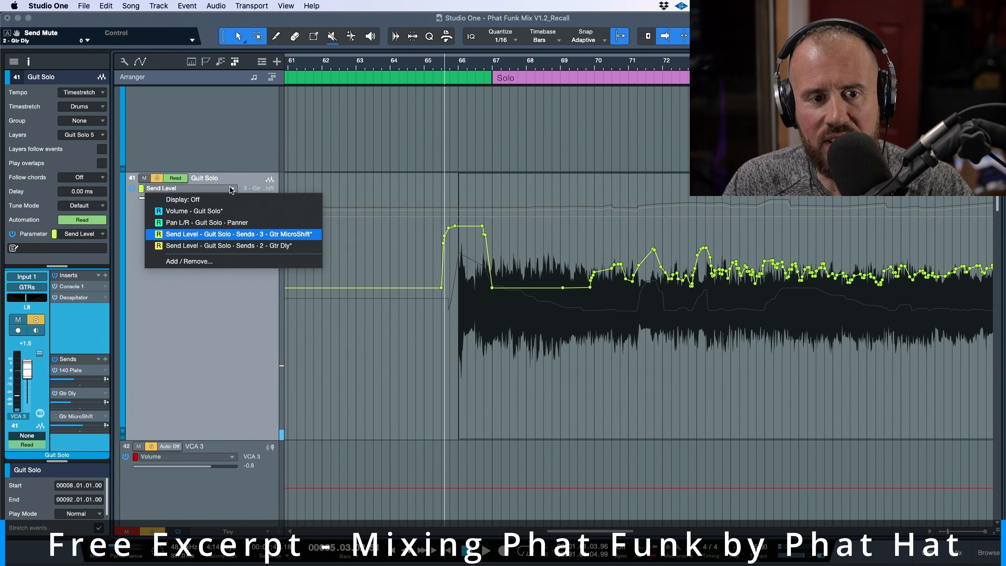
pyautogui.click(261, 245)
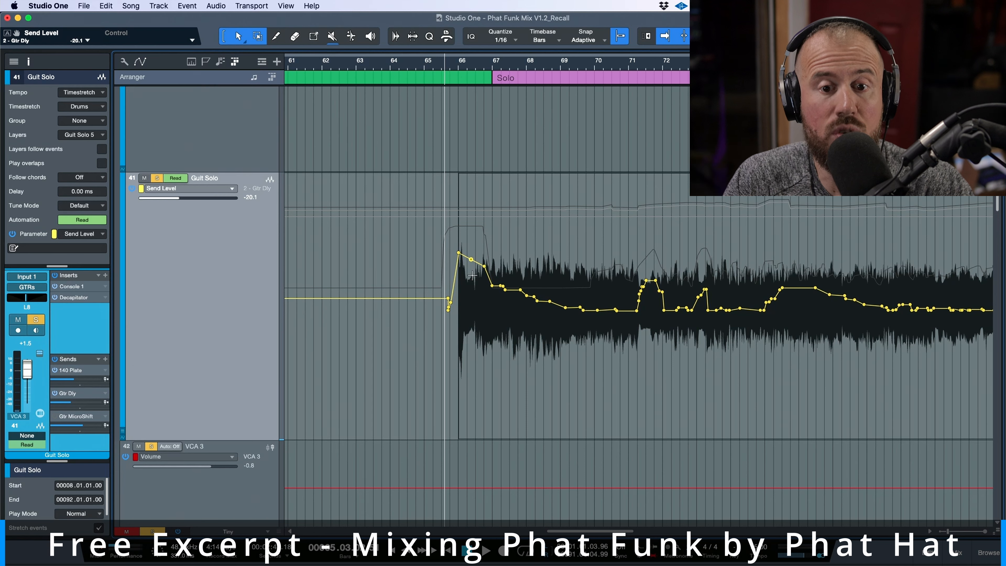
pyautogui.press('w')
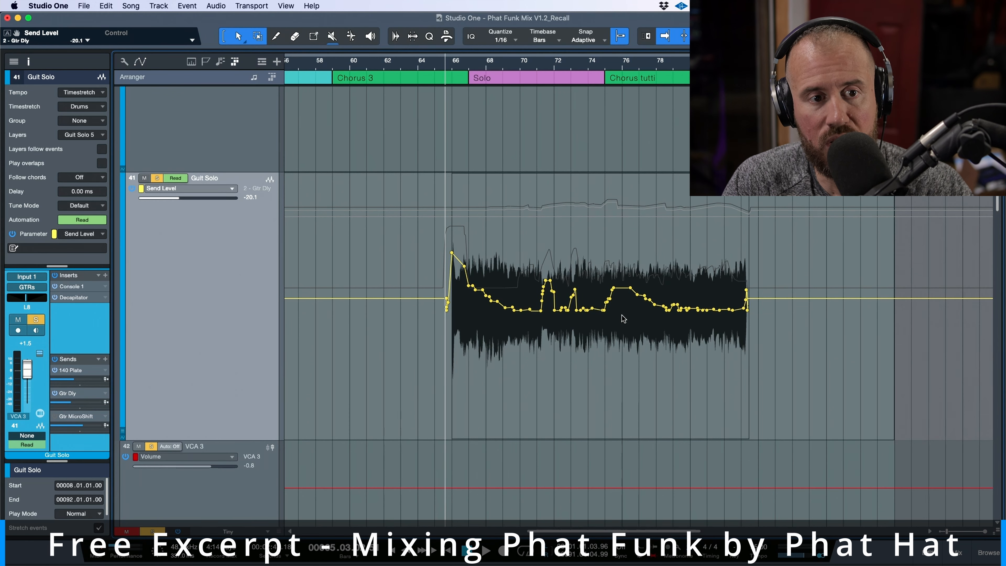
# Show the Gtr MicroShift send level automation on Guit Solo again and deactivate the track's 140 Plate send
pyautogui.click(230, 189)
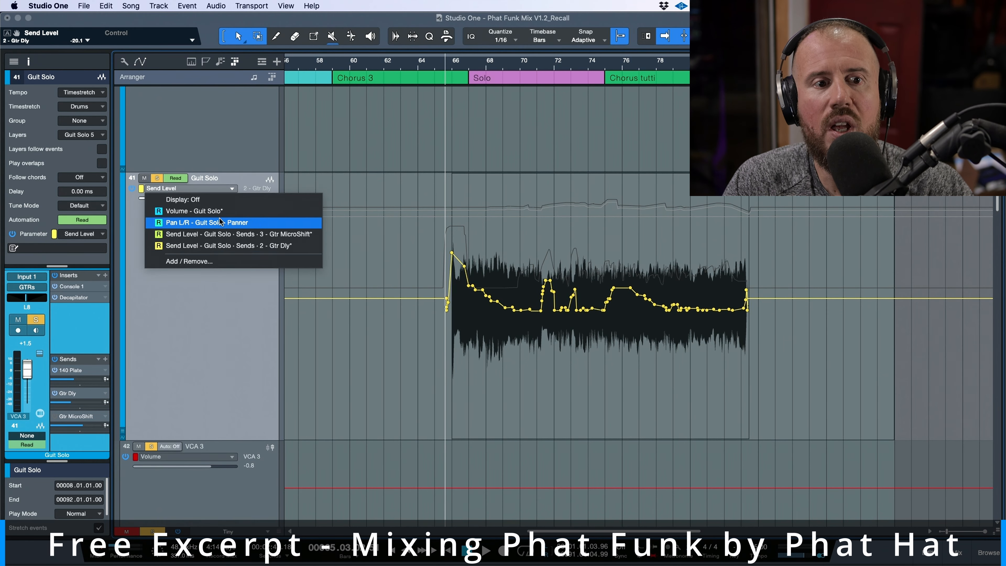
pyautogui.click(224, 234)
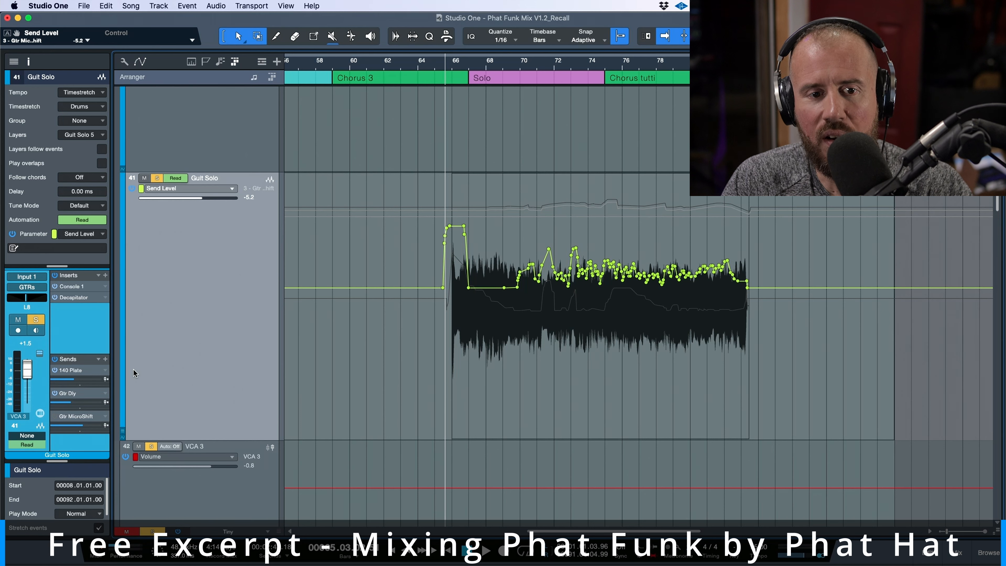
pyautogui.click(54, 370)
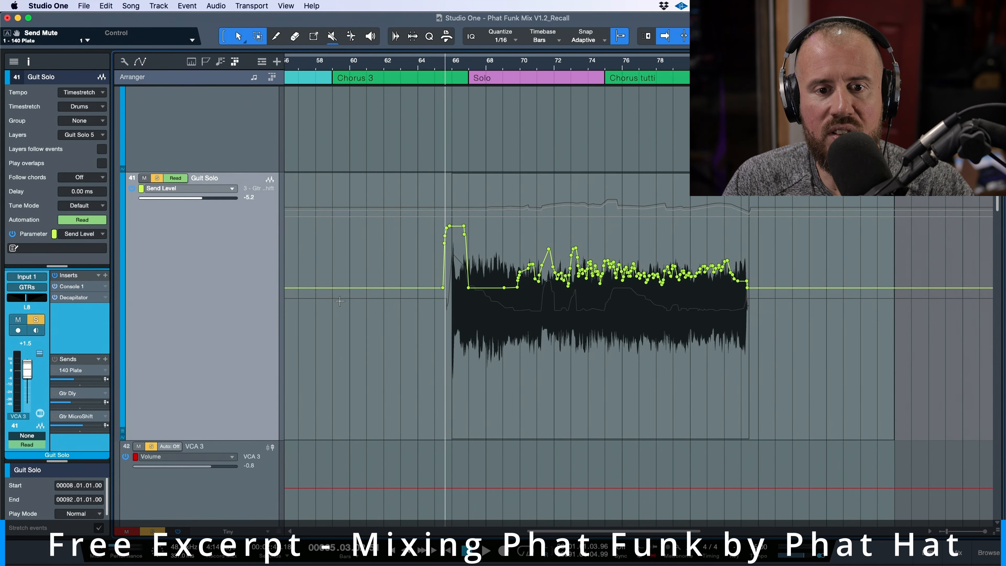
# Position playback at bar 65, activate Guit Solo's Gtr MicroShift send and switch the track's automation off
pyautogui.press('super+space')
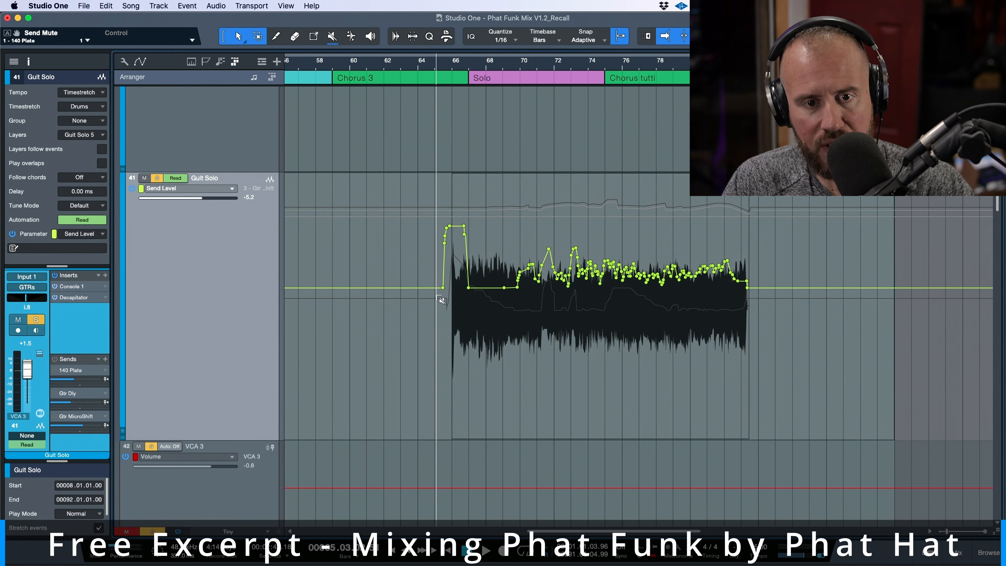
pyautogui.click(55, 416)
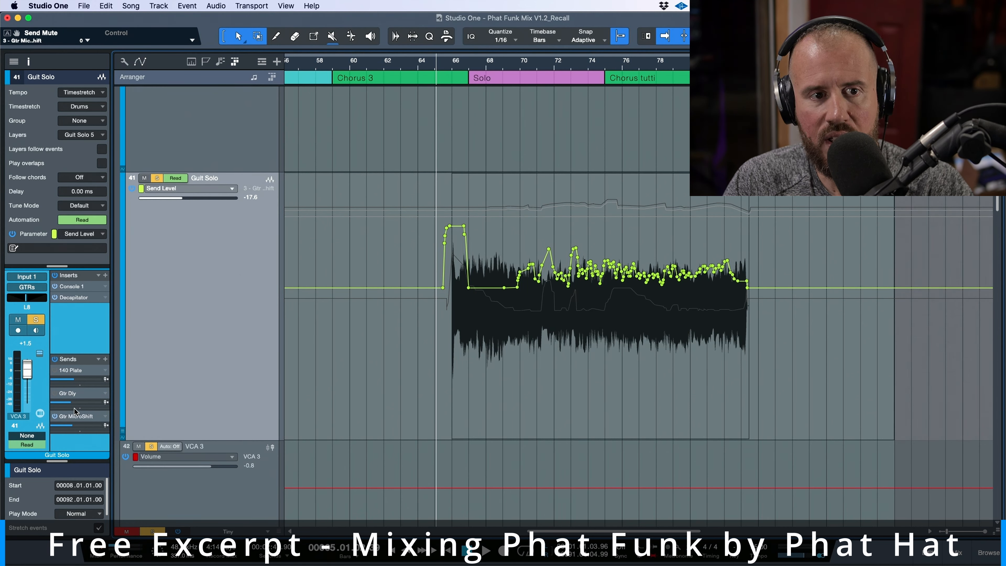
pyautogui.click(178, 178)
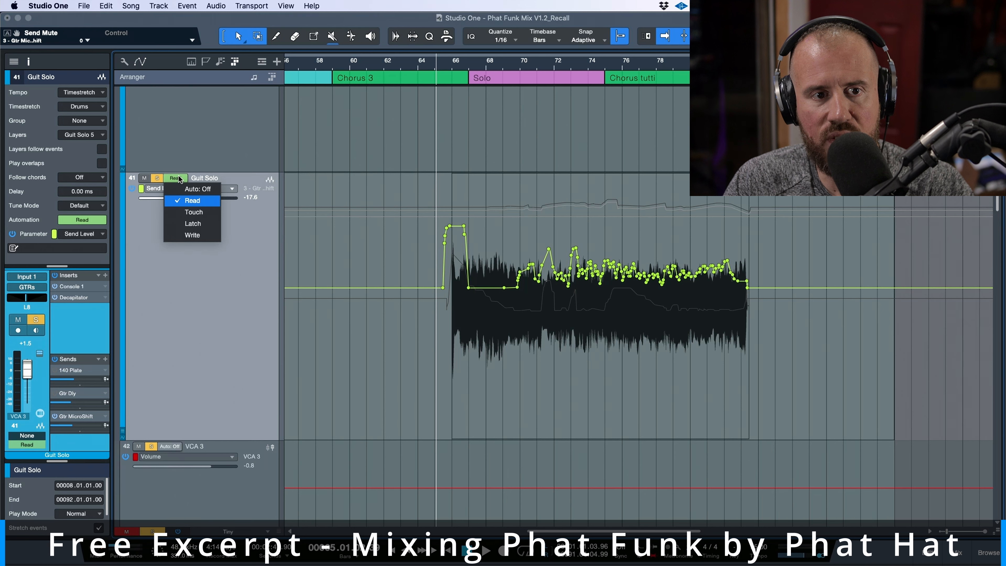
pyautogui.click(186, 190)
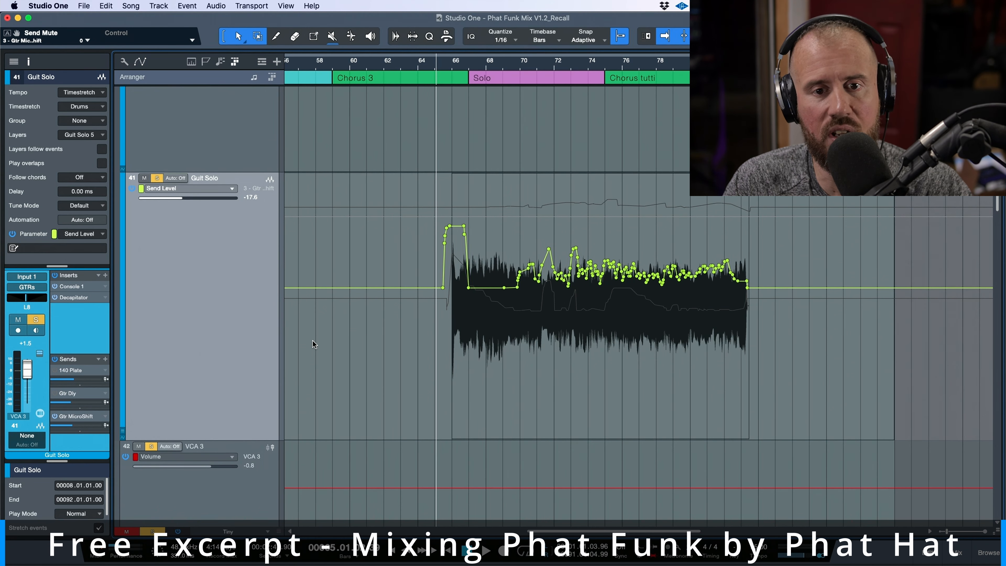
# Audition the soloed guitar's entry with automation off while toggling the Gtr MicroShift send, and stop playback
pyautogui.press('space')
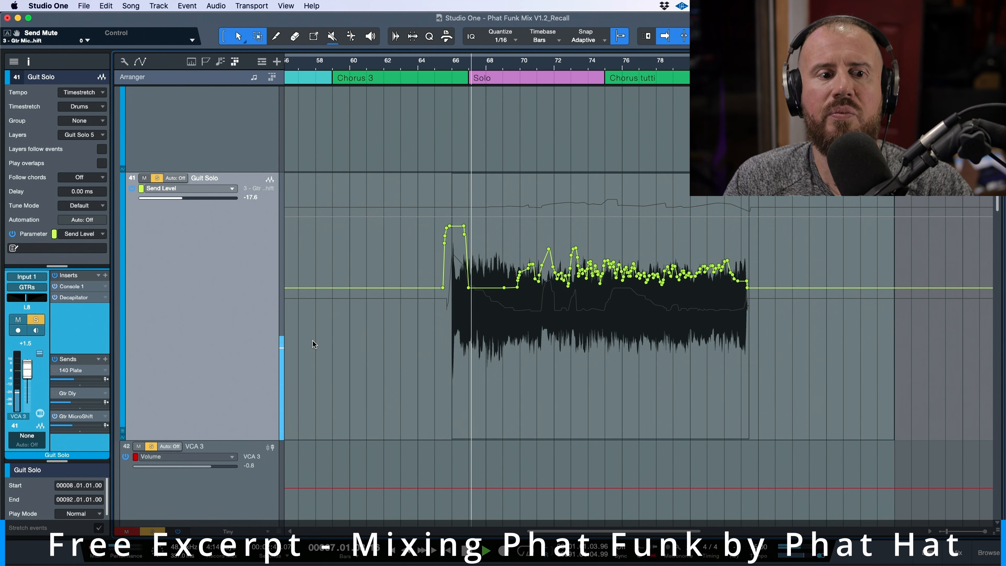
pyautogui.click(55, 417)
pyautogui.press('space')
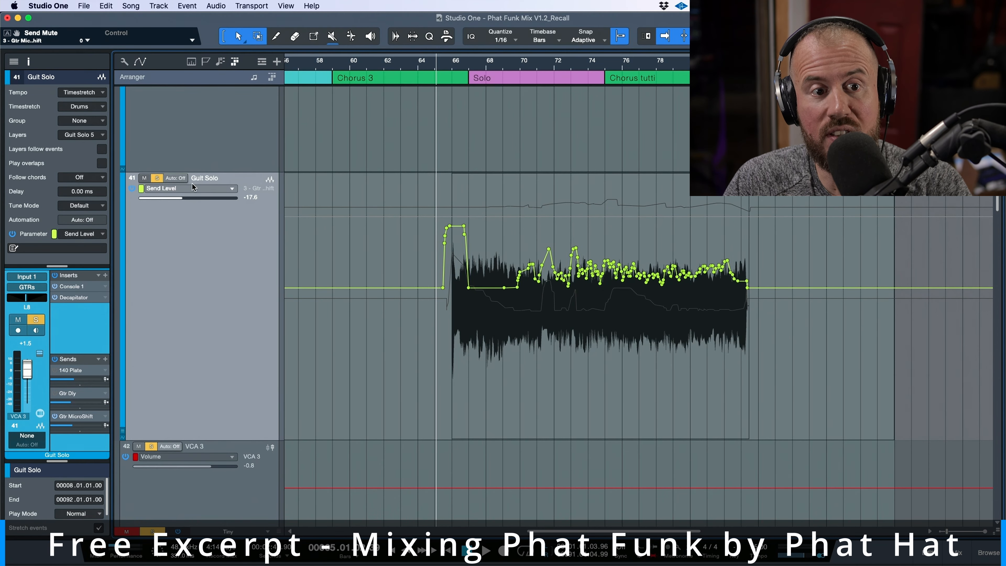
# Set Guit Solo's automation back to Read and audition its entry with the Gtr MicroShift plug-in window open below the curve
pyautogui.click(183, 178)
pyautogui.click(192, 201)
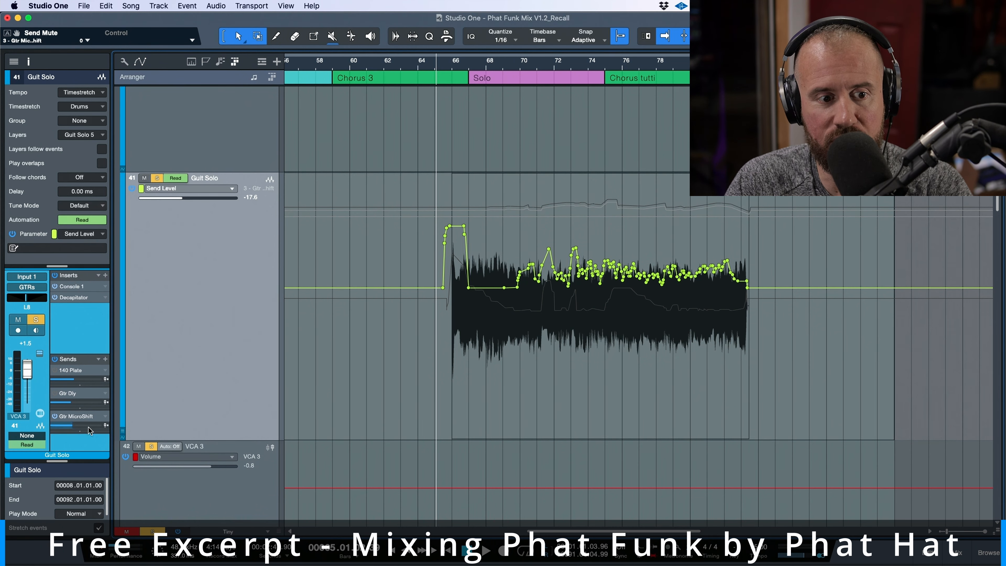
pyautogui.click(85, 416)
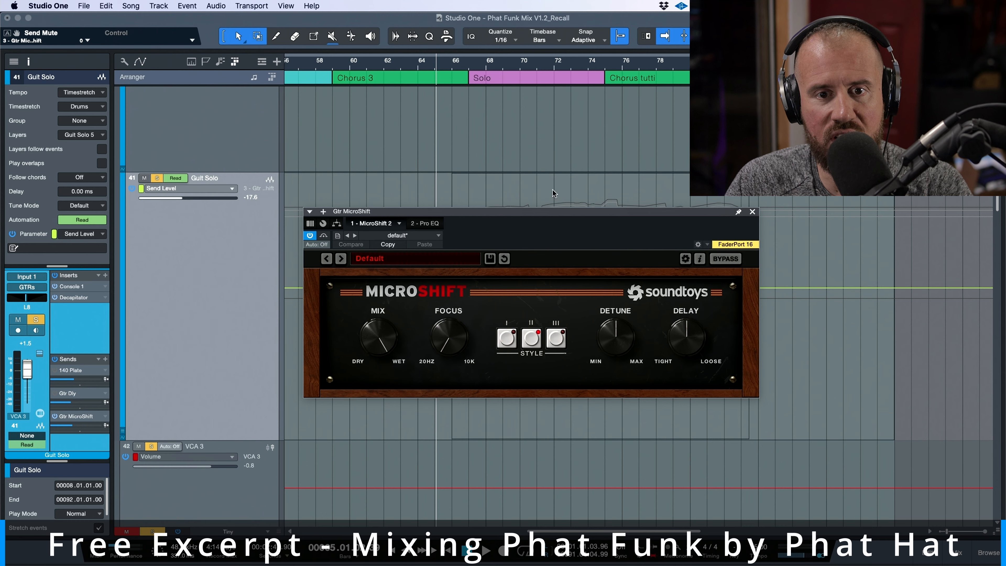
pyautogui.moveTo(563, 216); pyautogui.dragTo(576, 336)
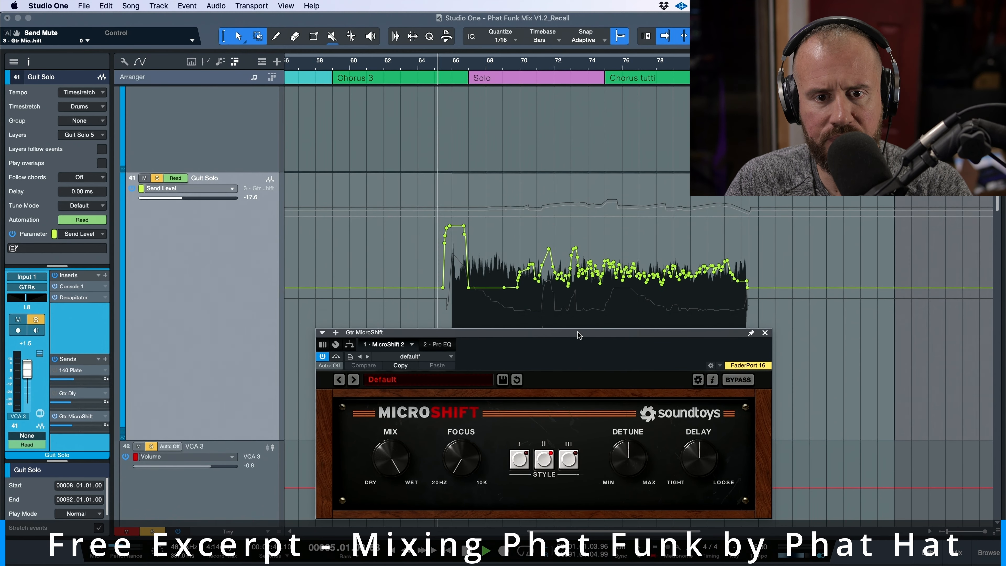
pyautogui.press('space')
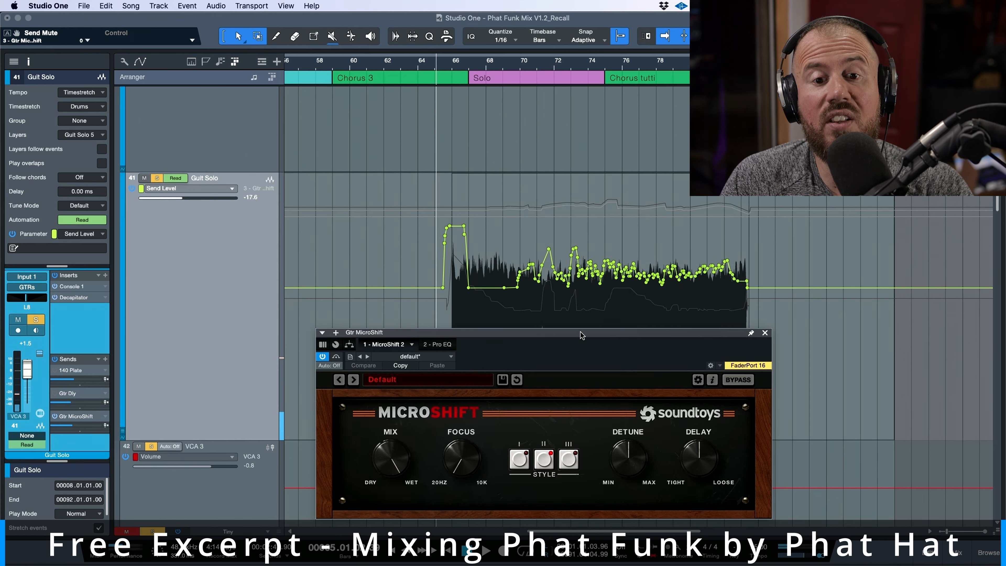
# Compare the Gtr MicroShift send level around bar 68 with its level at bar 66, and close the plug-in window
pyautogui.click(487, 301)
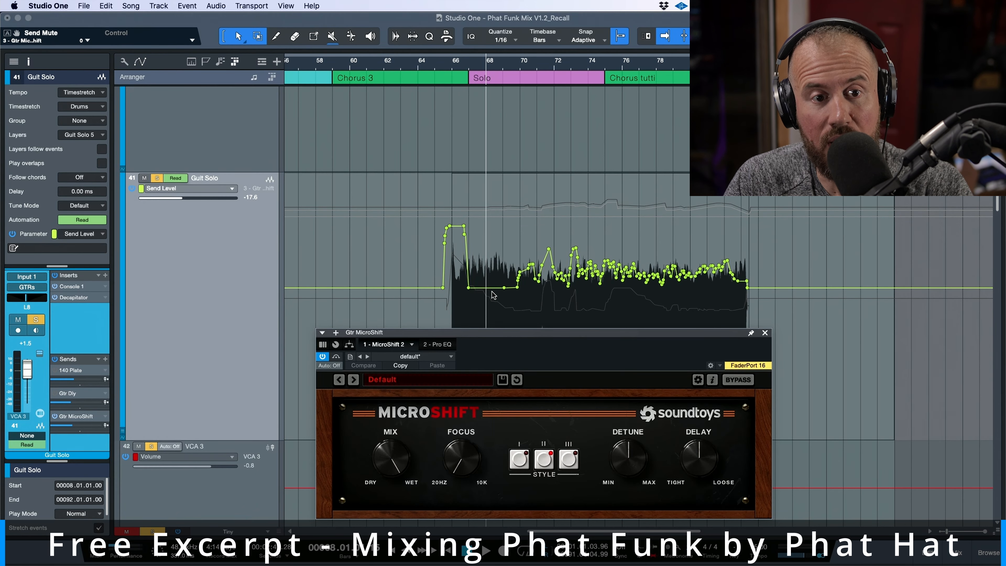
pyautogui.click(456, 244)
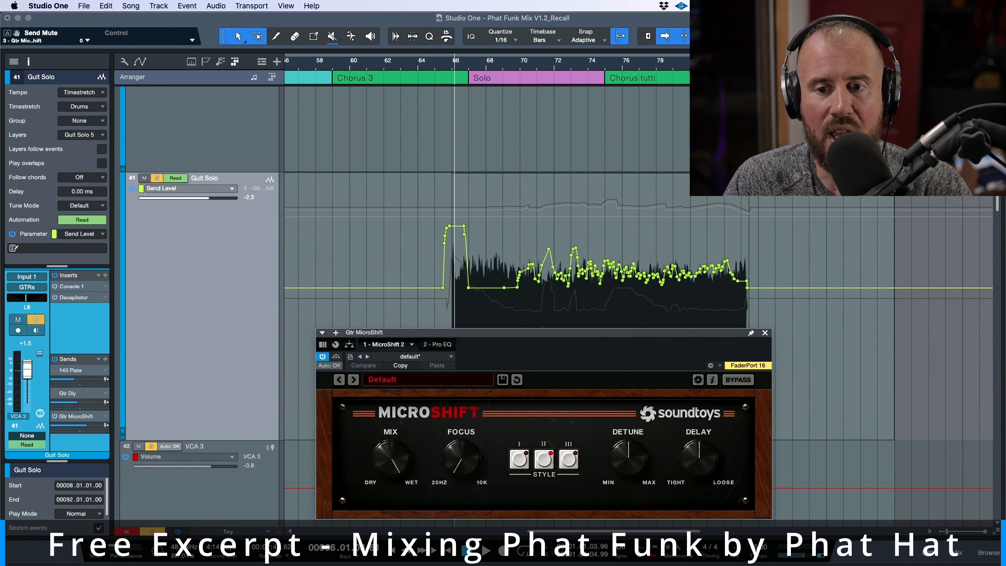
pyautogui.click(764, 332)
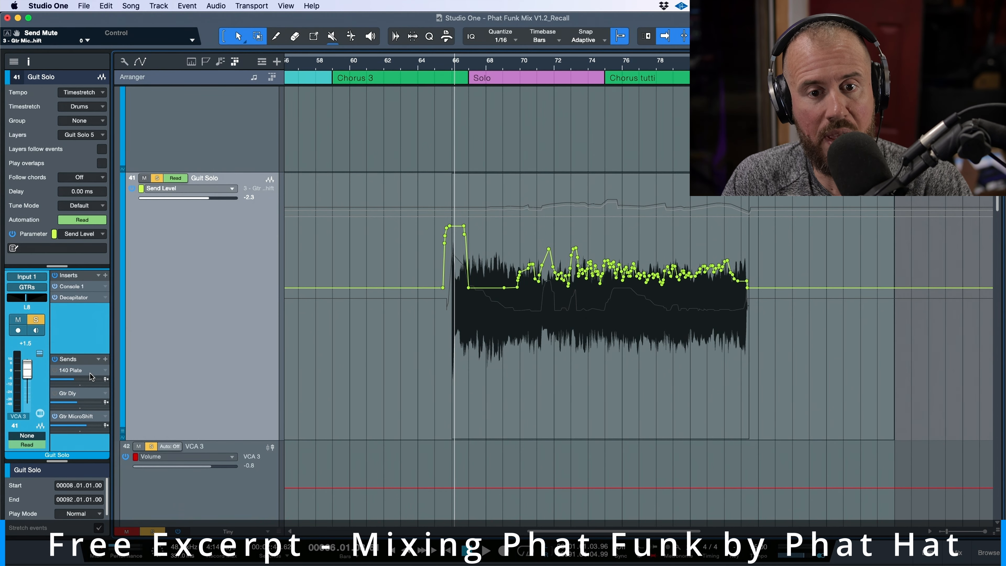
# Unsolo Guit Solo and audition its entry in the full mix from just after bar 65 with automation on Read
pyautogui.press('s')
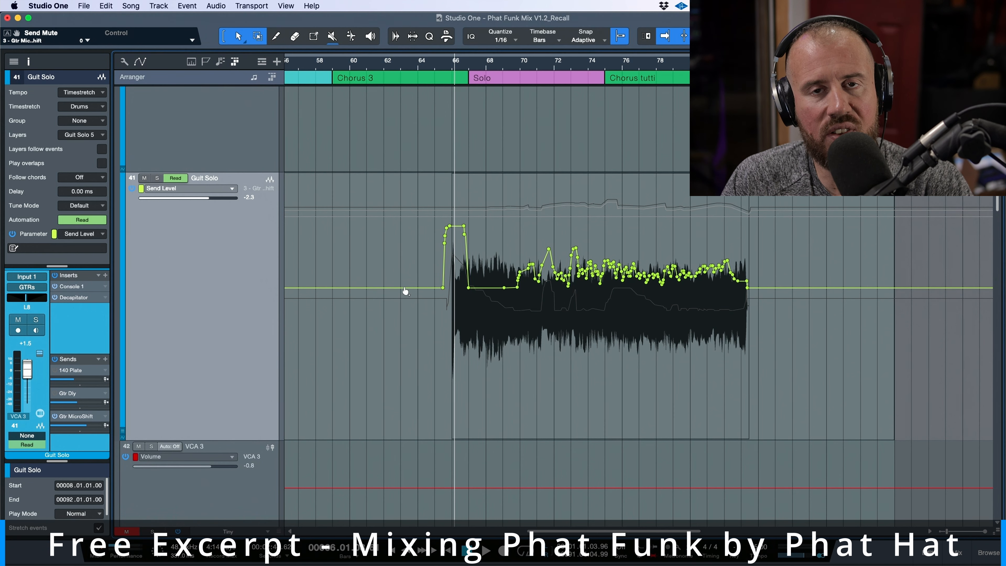
pyautogui.click(439, 298)
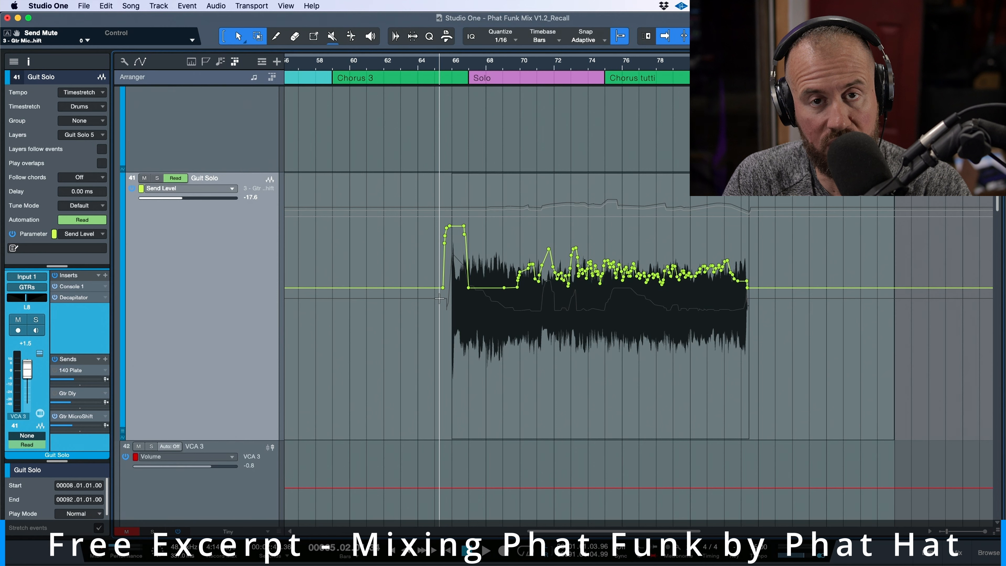
pyautogui.press('space')
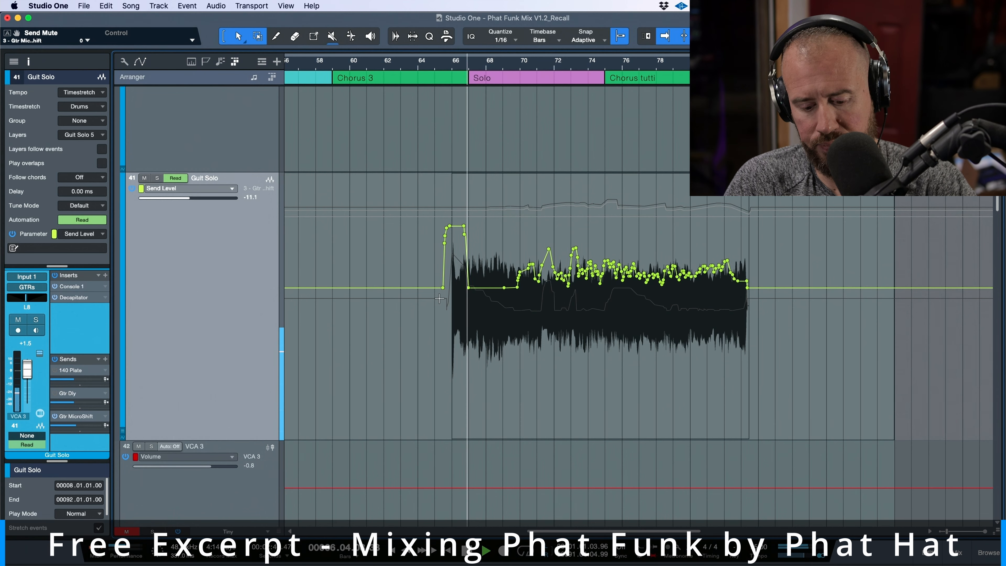
pyautogui.press('space')
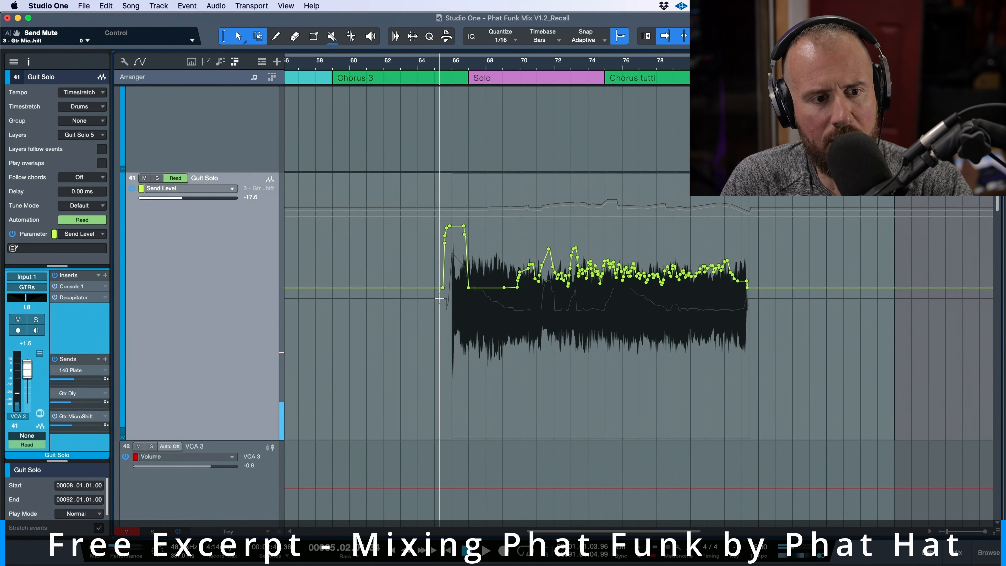
# Switch Guit Solo's automation off and audition the same entry in the full mix
pyautogui.click(175, 179)
pyautogui.click(189, 190)
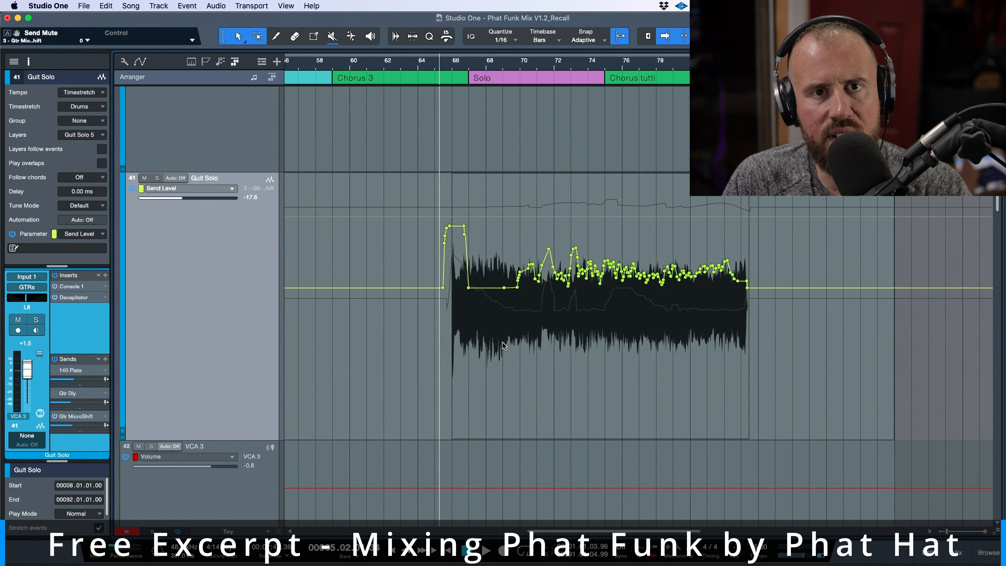
pyautogui.press('space')
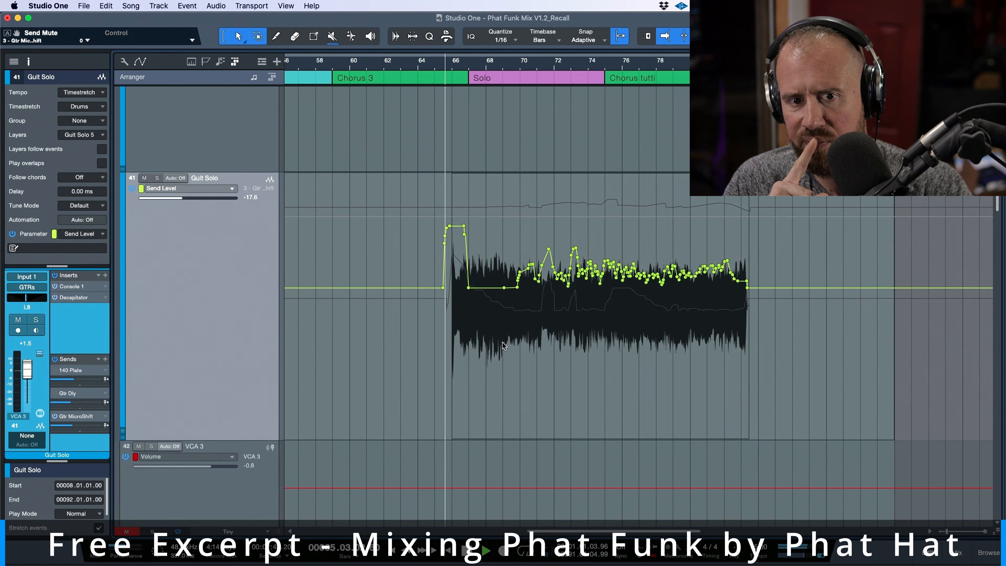
pyautogui.press('space')
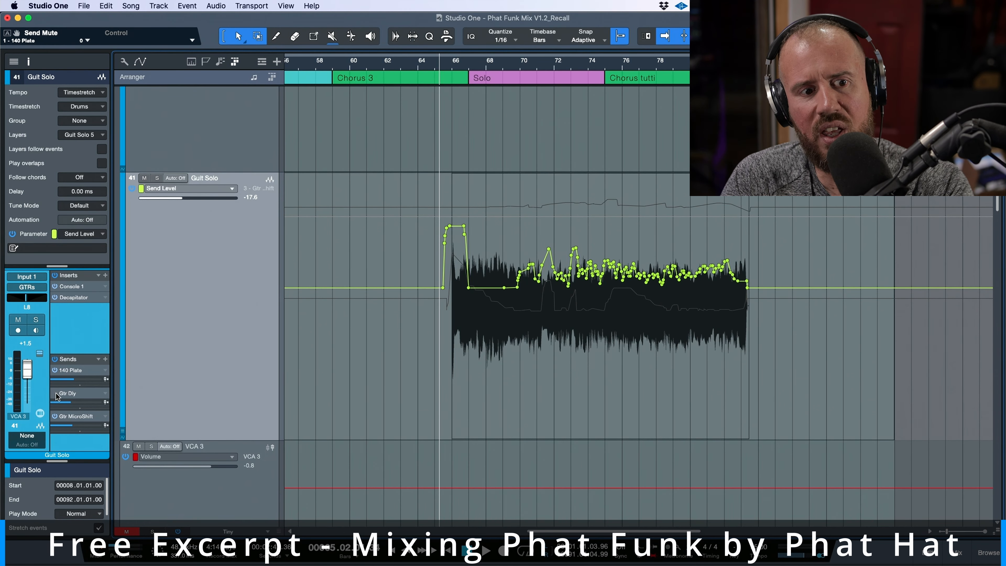
# Solo Guit Solo with its 140 Plate and Gtr Dly sends active, and set its automation to Read
pyautogui.click(36, 320)
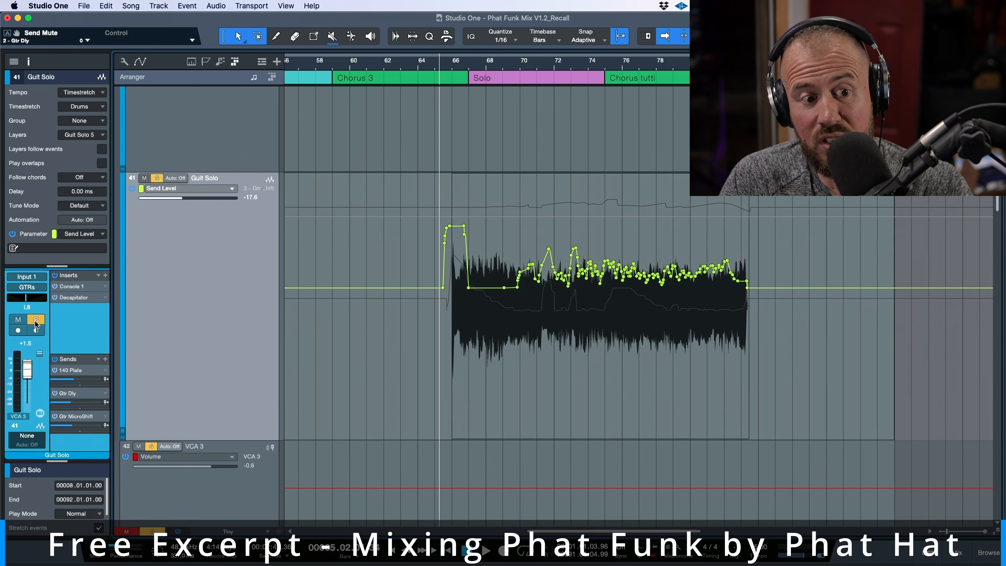
pyautogui.click(177, 178)
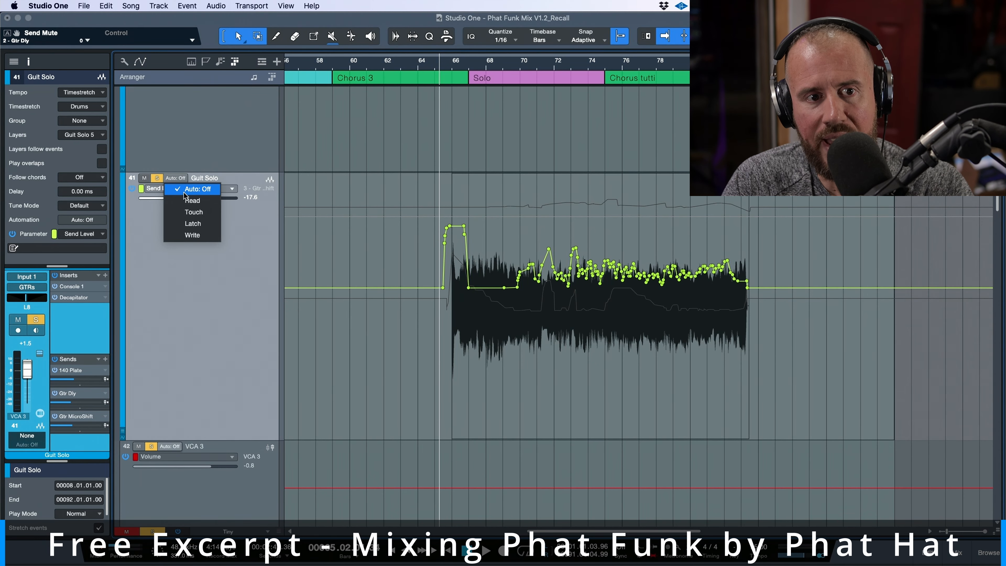
pyautogui.click(185, 198)
# Deactivate all of Guit Solo's sends and audition the dry solo's entry
pyautogui.click(55, 360)
pyautogui.press('space')
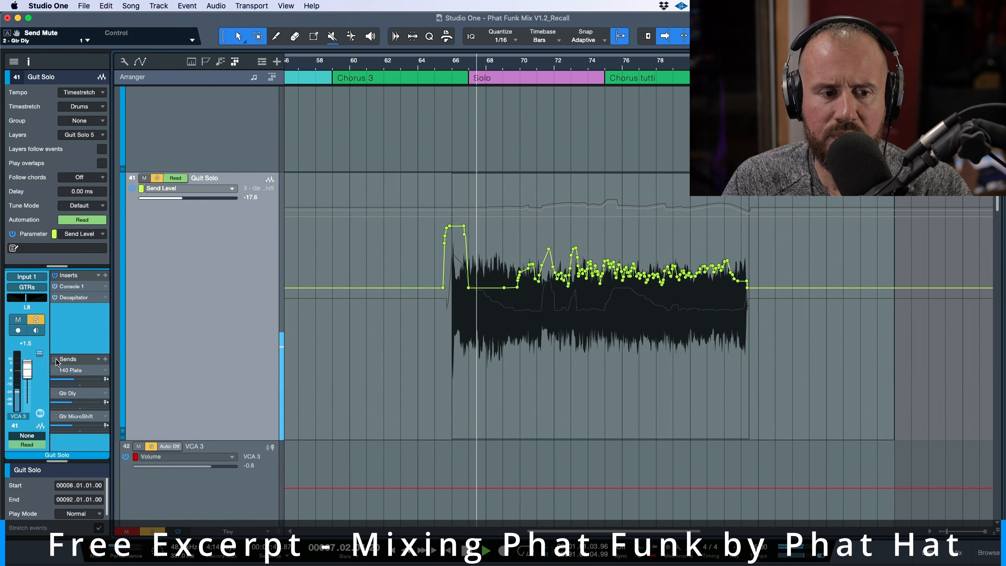
pyautogui.press('space')
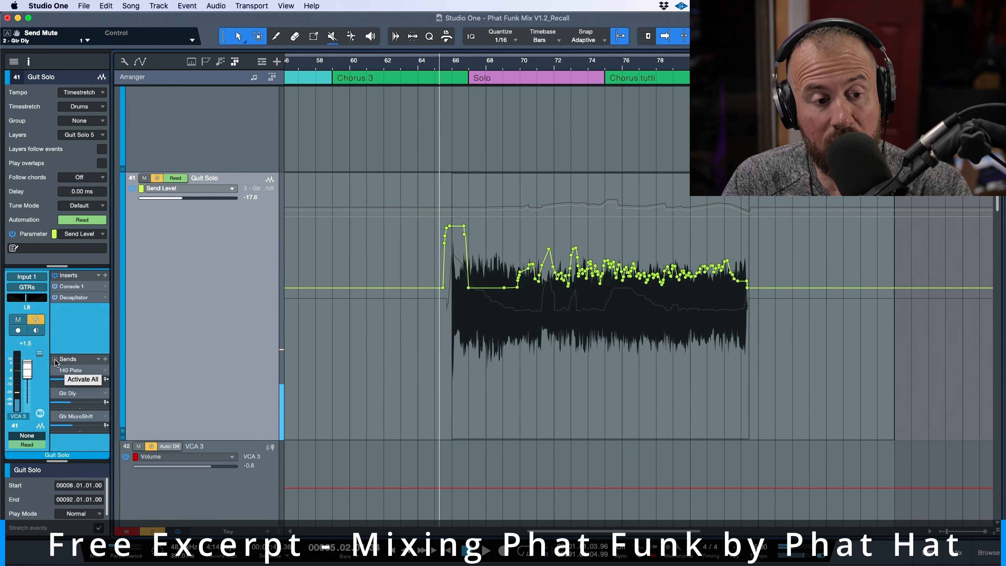
# Reactivate all of Guit Solo's sends and audition the same entry with the effects
pyautogui.click(55, 359)
pyautogui.press('space')
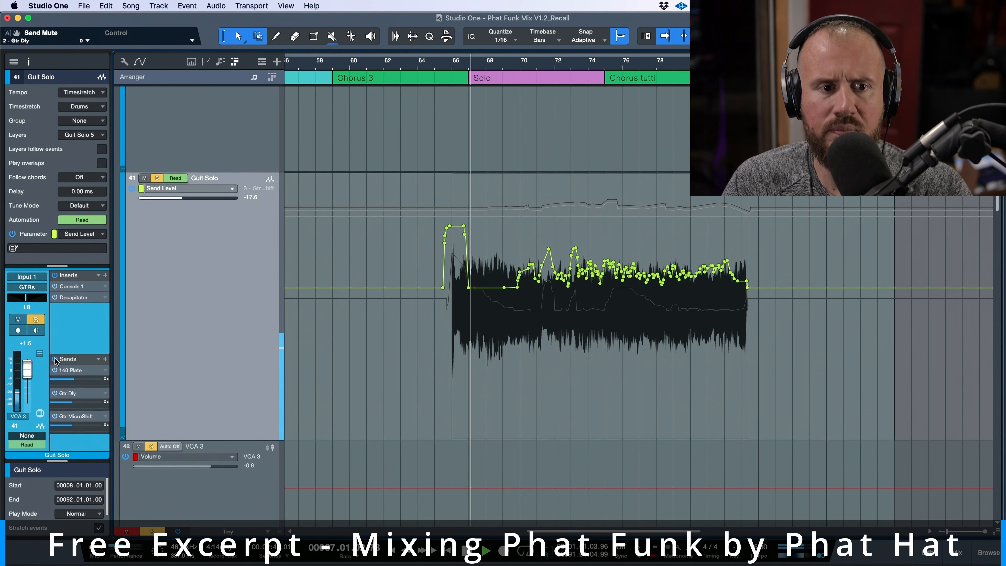
pyautogui.press('space')
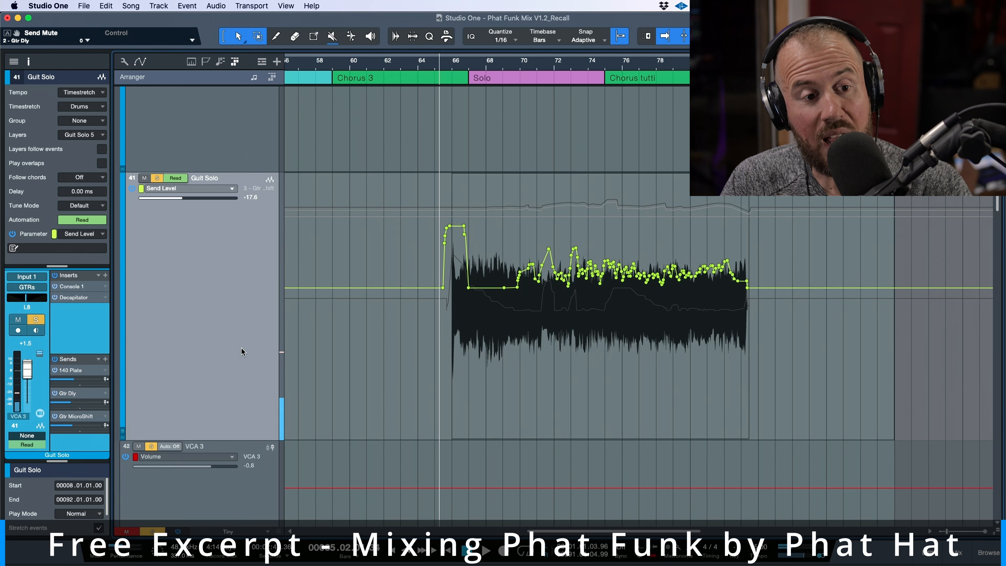
# Unsolo Guit Solo and play the solo section in the full mix to about bar 76, reducing the track heights to show neighbouring tracks
pyautogui.hotkey('shift', 's')
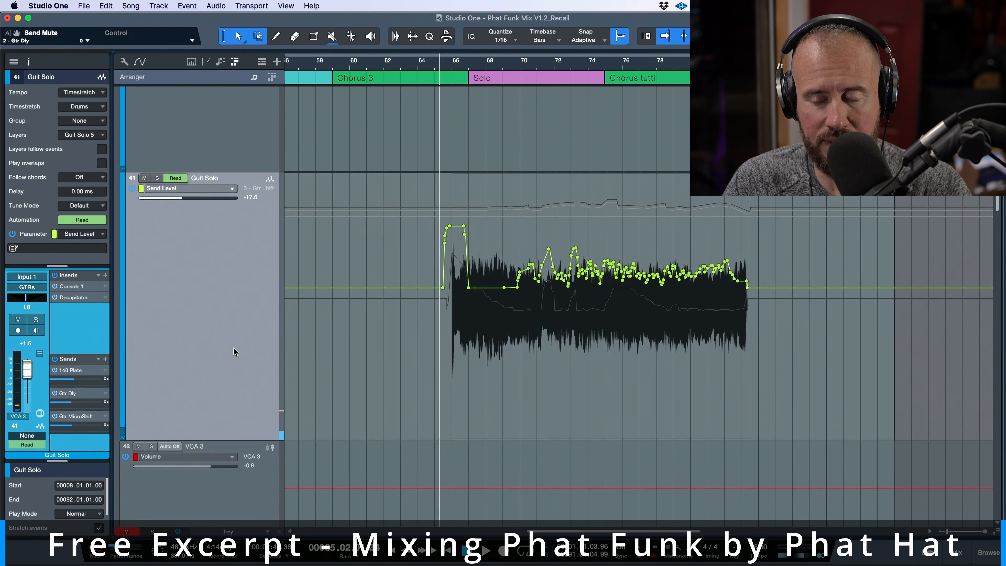
pyautogui.press('space')
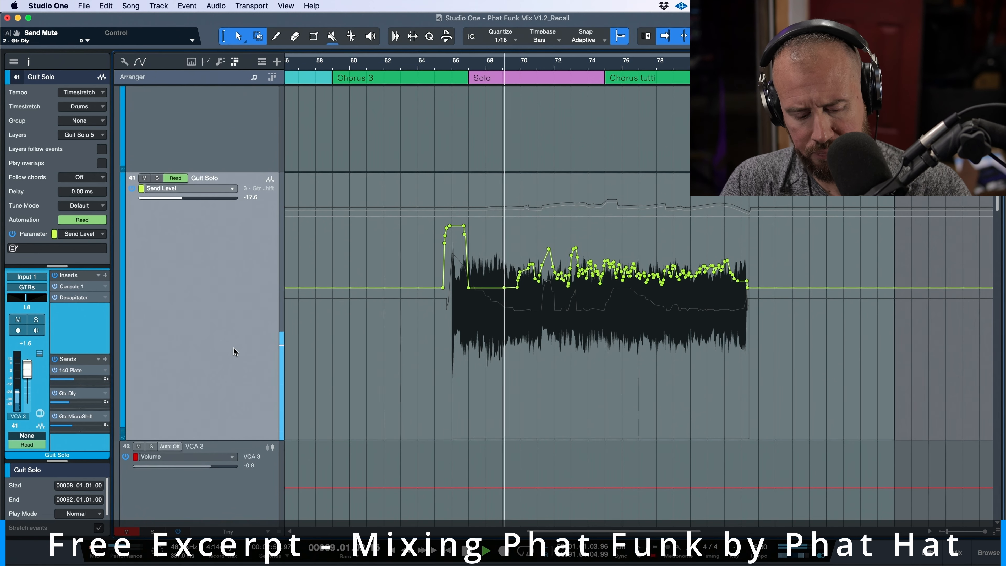
pyautogui.hotkey('shift', 'z')
pyautogui.hotkey('shift', 'e')
pyautogui.hotkey('shift', 'e')
pyautogui.hotkey('shift', 'e')
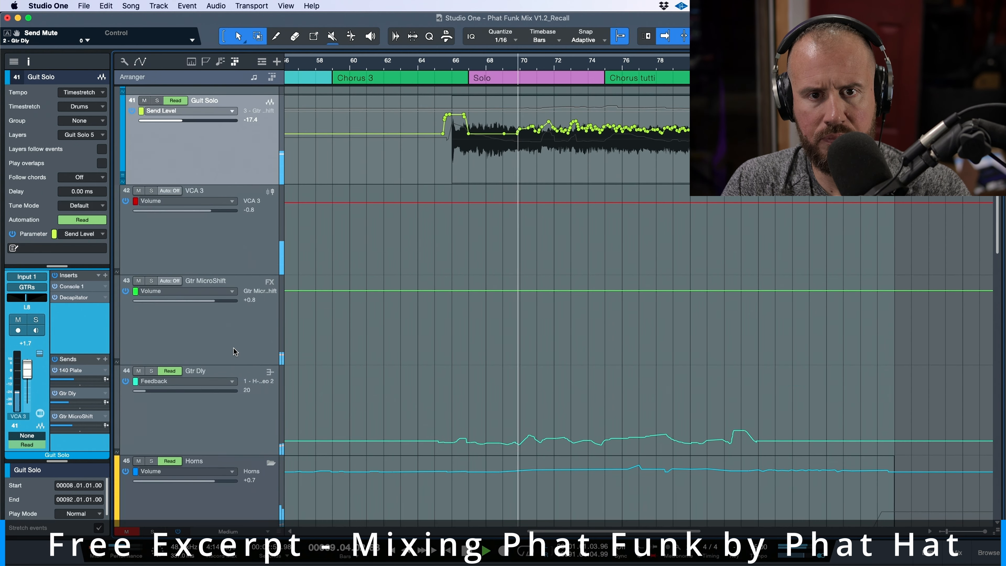
pyautogui.hotkey('shift', 'e')
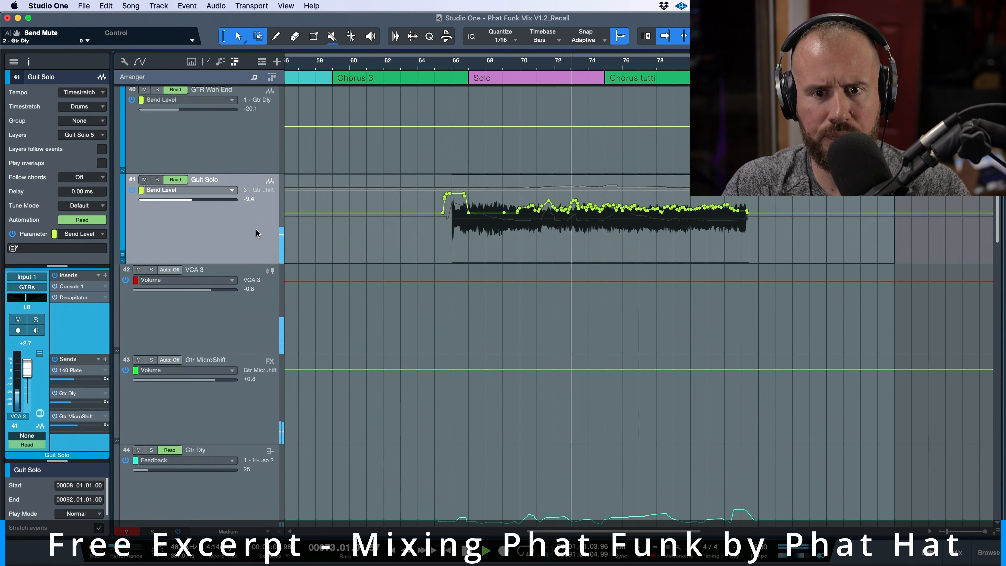
pyautogui.hotkey('shift', 'w')
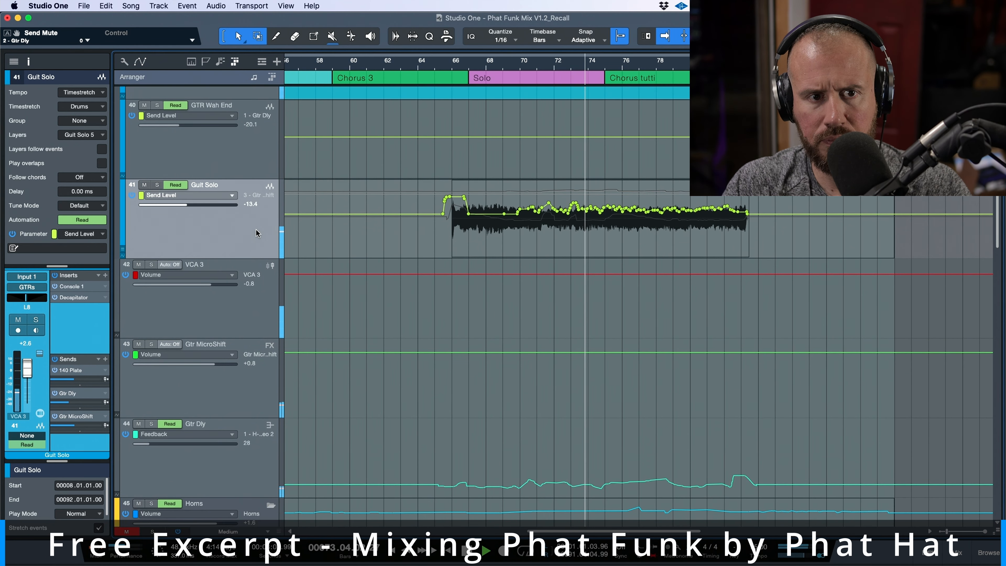
pyautogui.hotkey('shift', 'w')
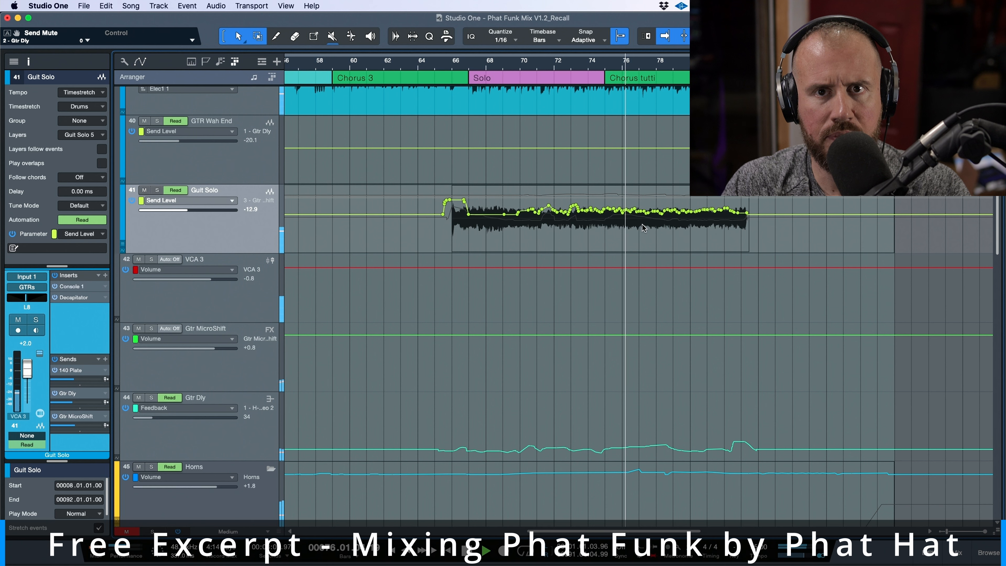
pyautogui.press('space')
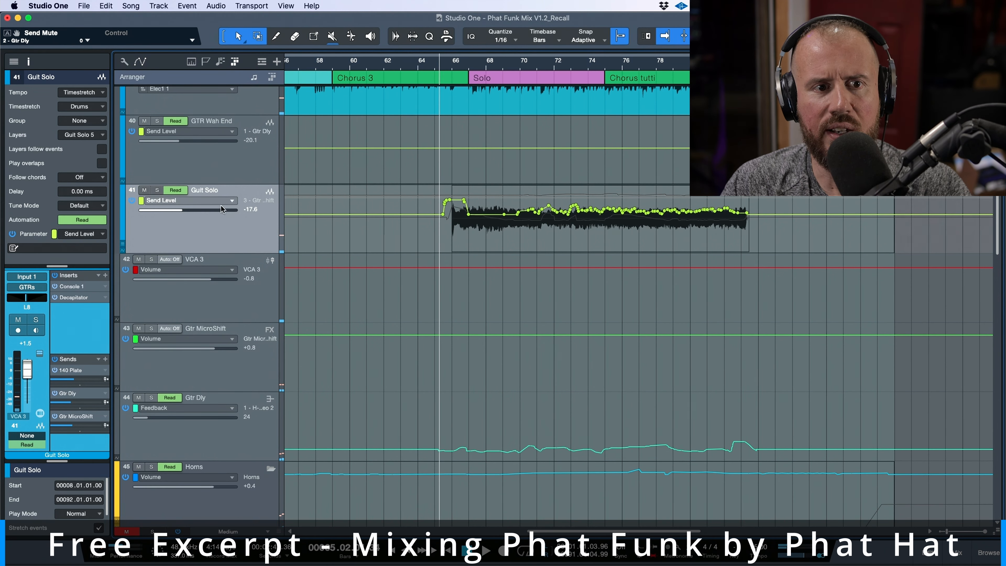
# Solo Guit Solo and audition it with its effects from bar 75, at the start of Chorus tutti
pyautogui.press('s')
pyautogui.click(605, 222)
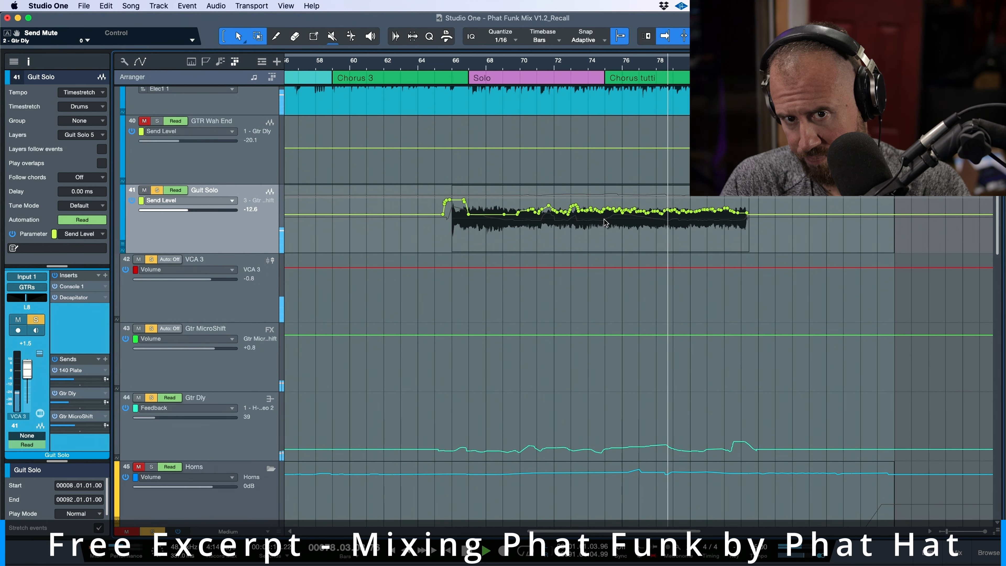
pyautogui.press('space')
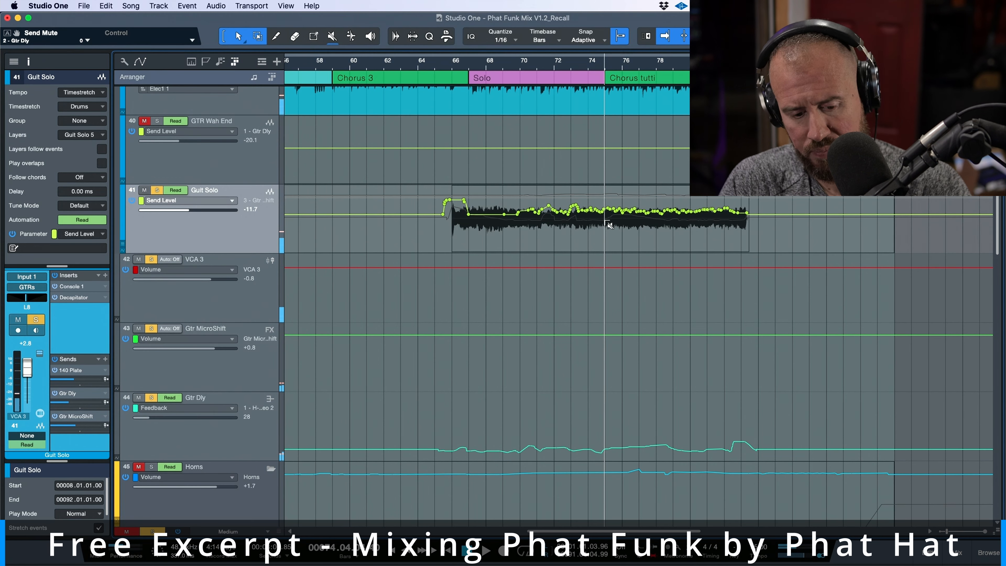
# Unsolo Guit Solo and expand its envelopes to view the Gtr MicroShift and Gtr Dly send level automation
pyautogui.hotkey('shift', 's')
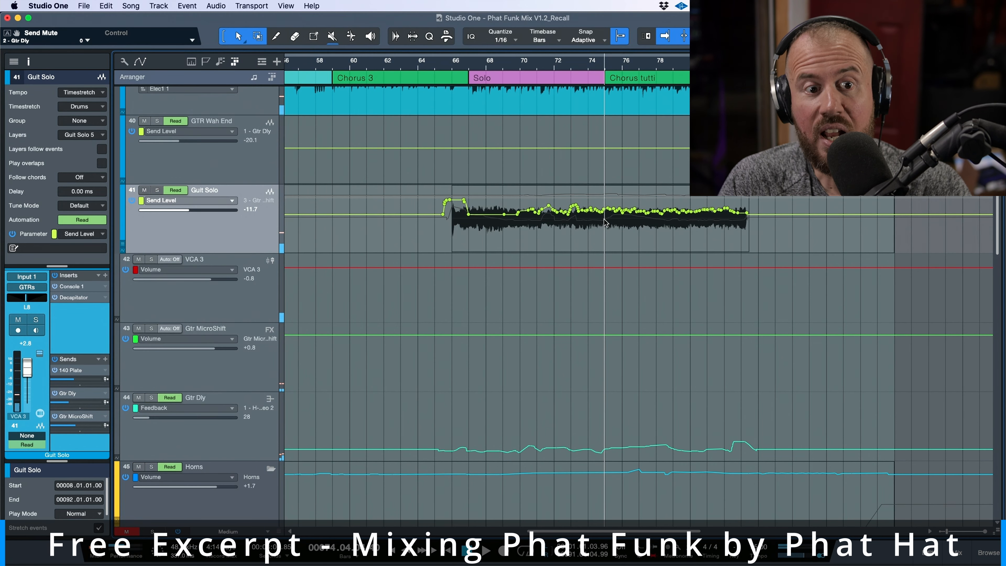
pyautogui.rightClick(253, 240)
pyautogui.click(282, 237)
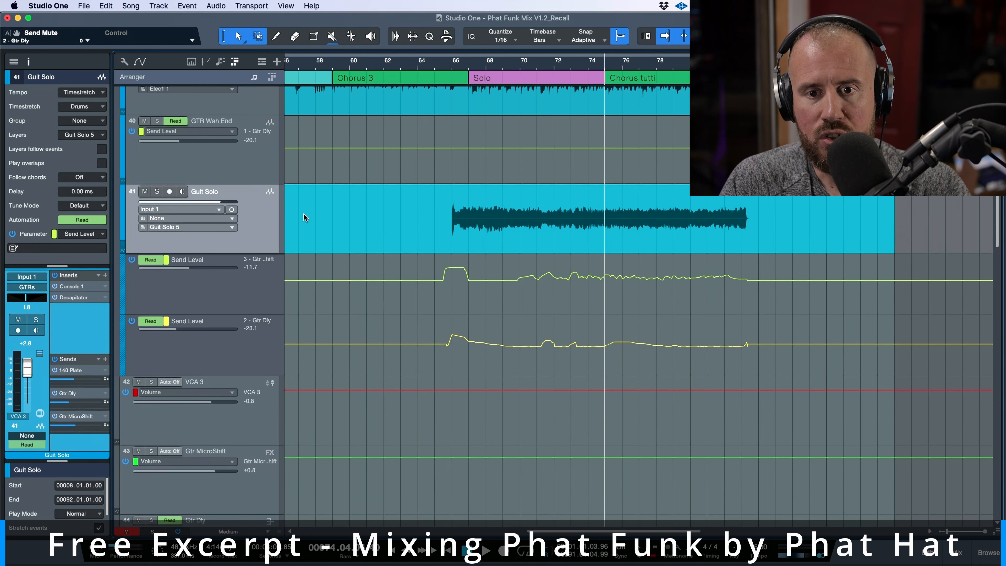
pyautogui.scroll(-1, 359, 285)
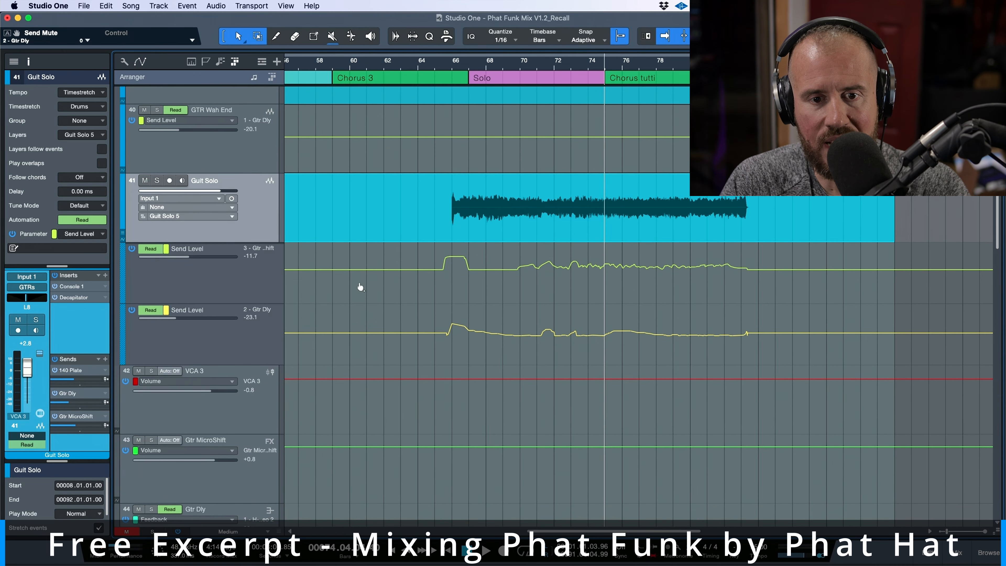
pyautogui.scroll(3, 471, 303)
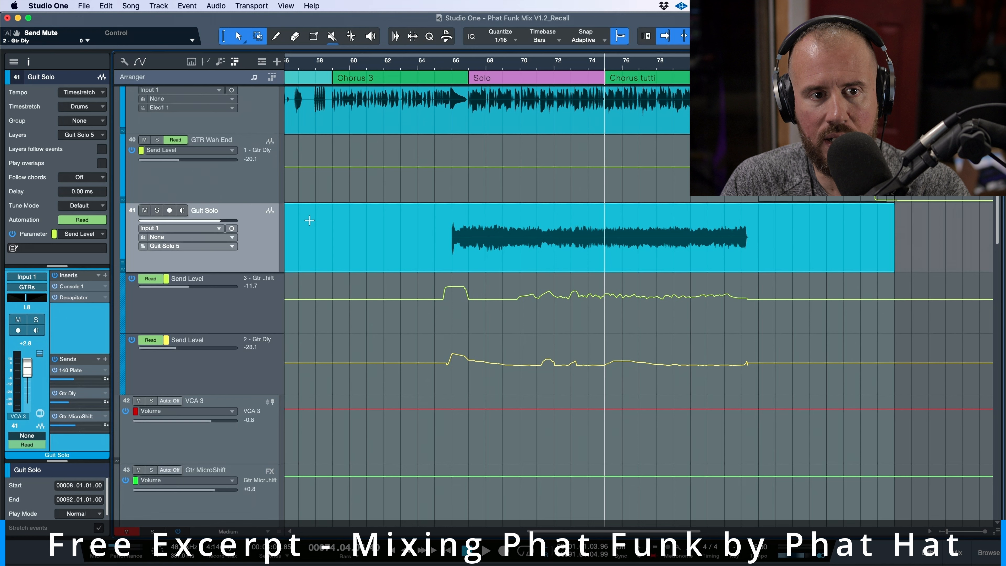
# Collapse Guit Solo's envelopes and display its Volume automation on the track at a much larger track height
pyautogui.rightClick(267, 245)
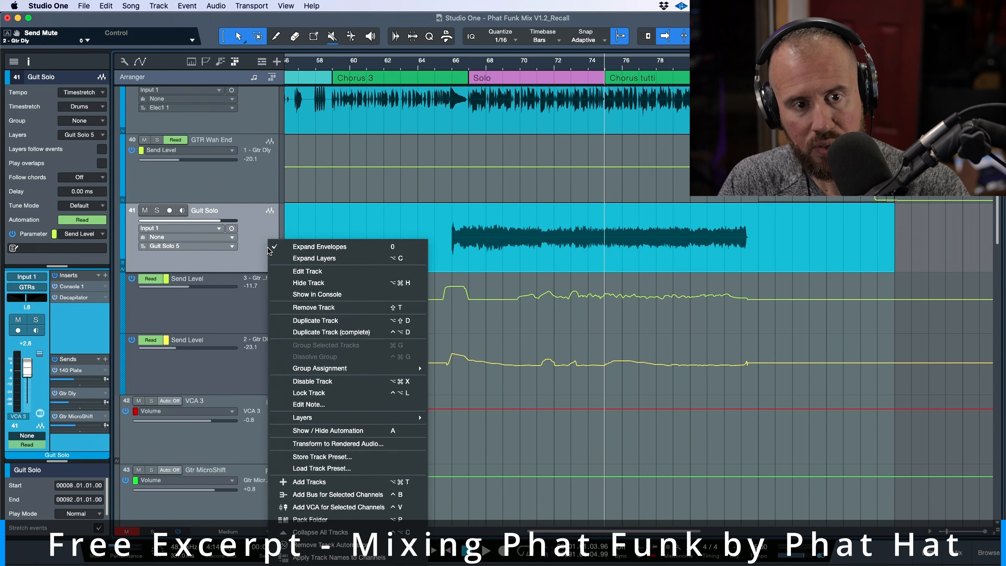
pyautogui.click(270, 248)
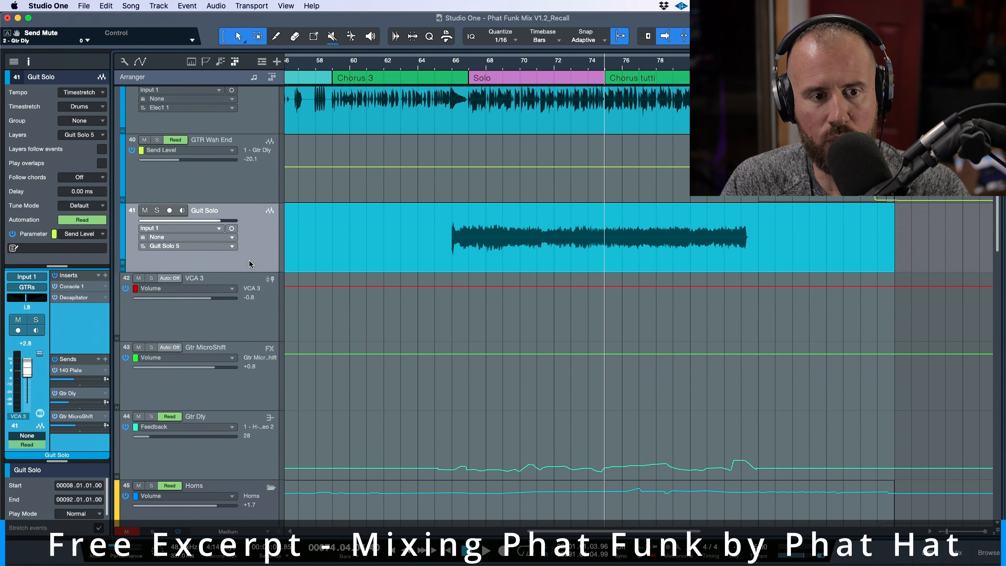
pyautogui.press('a')
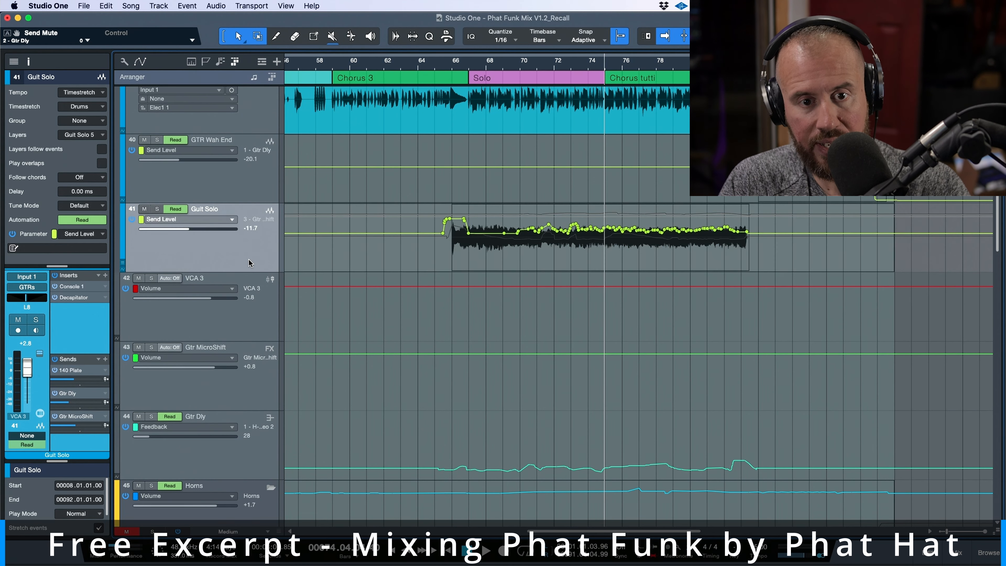
pyautogui.click(206, 219)
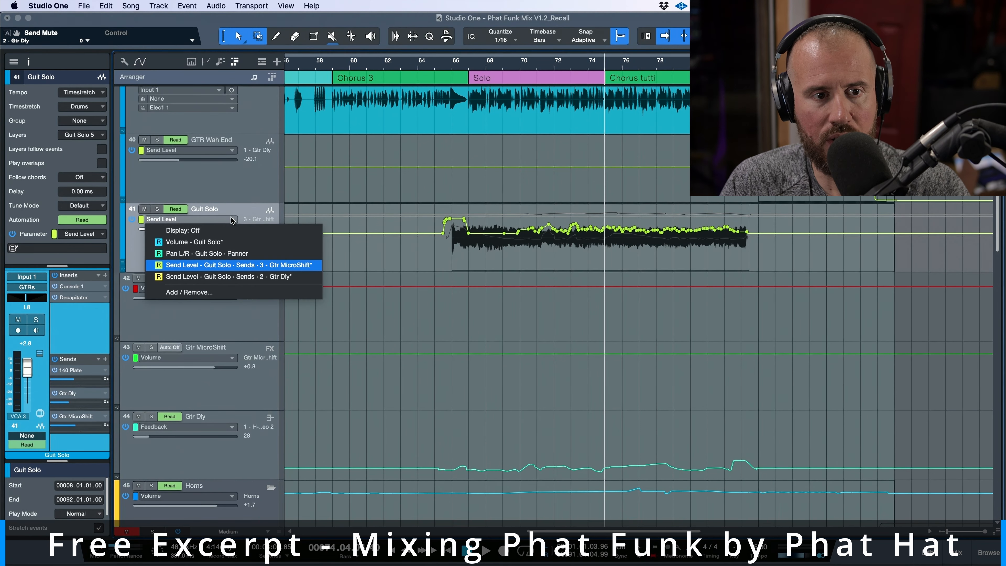
pyautogui.click(222, 243)
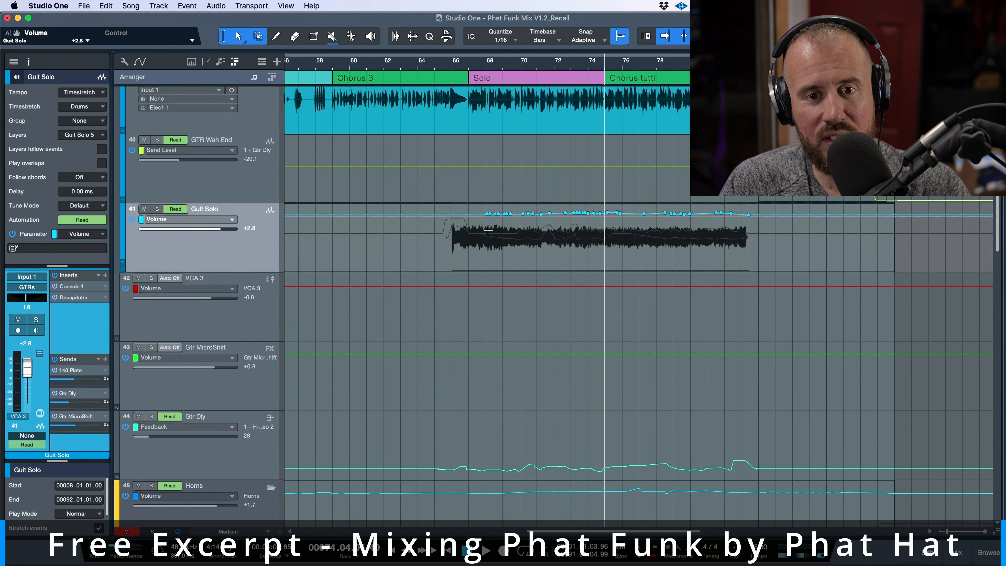
pyautogui.moveTo(277, 271); pyautogui.dragTo(291, 471)
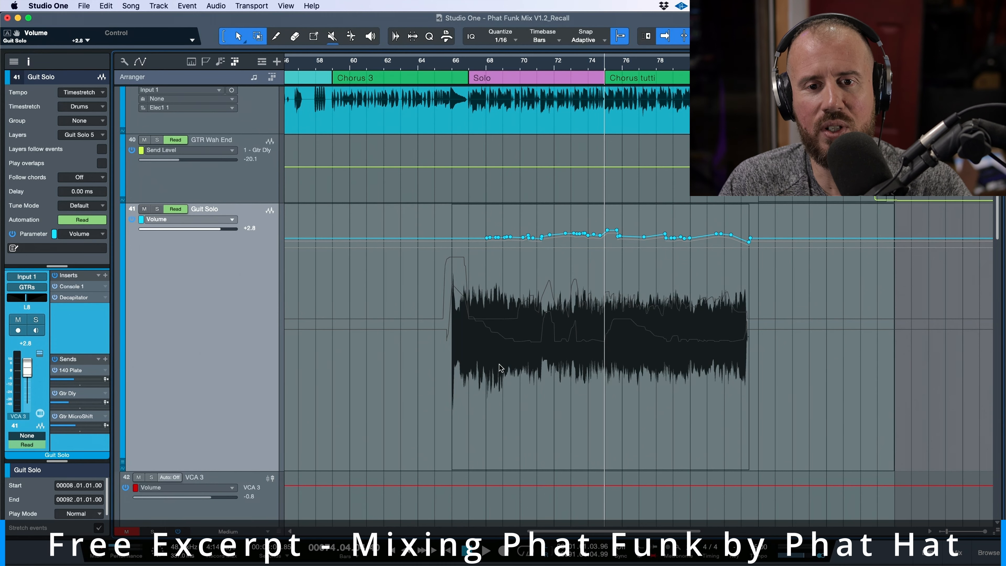
# Examine Guit Solo's volume automation point by point from about bar 68 through the Solo and Chorus tutti sections
pyautogui.click(490, 260)
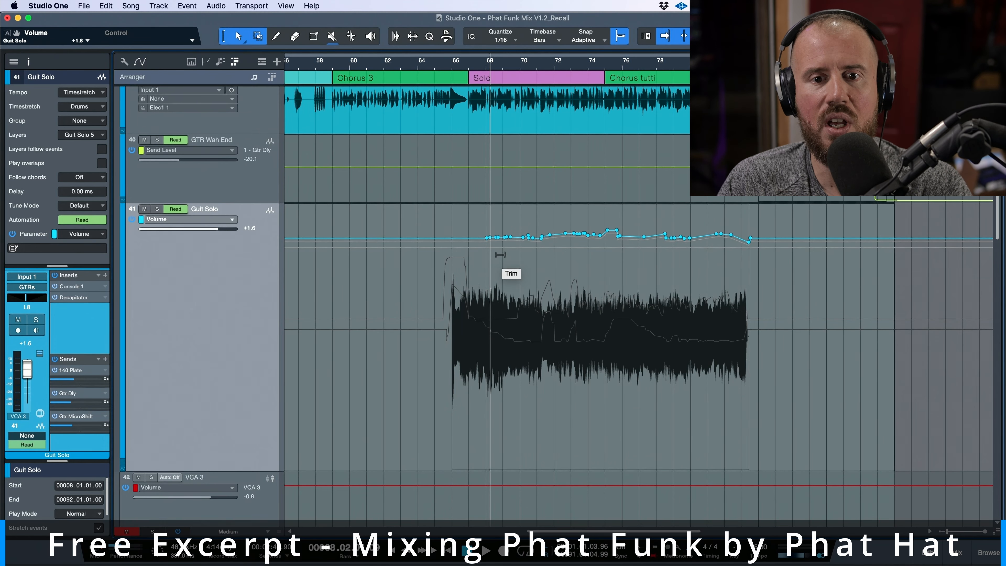
pyautogui.click(517, 250)
pyautogui.click(494, 255)
pyautogui.click(515, 246)
pyautogui.click(537, 248)
pyautogui.click(576, 246)
pyautogui.click(603, 242)
pyautogui.click(613, 242)
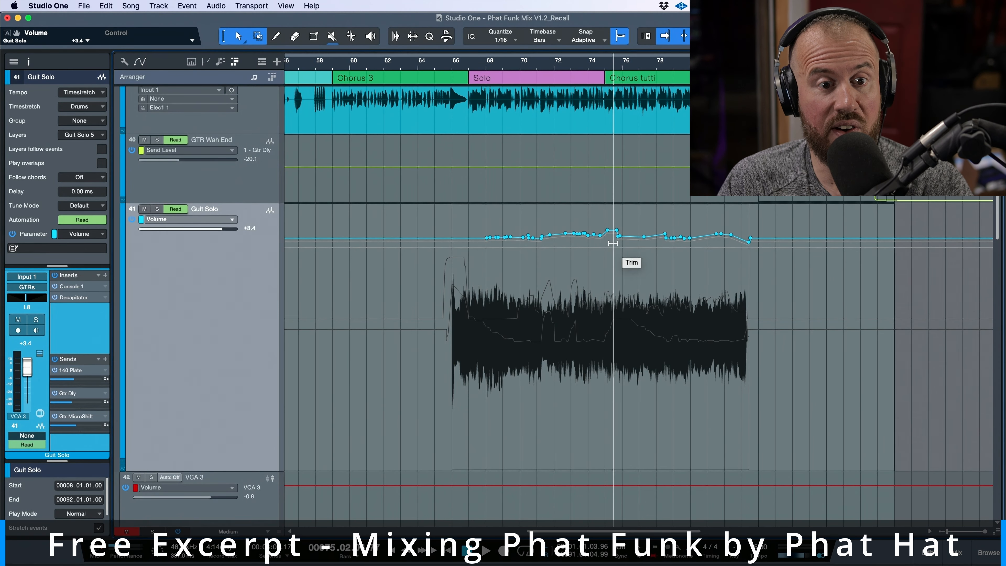
pyautogui.click(635, 248)
pyautogui.click(676, 252)
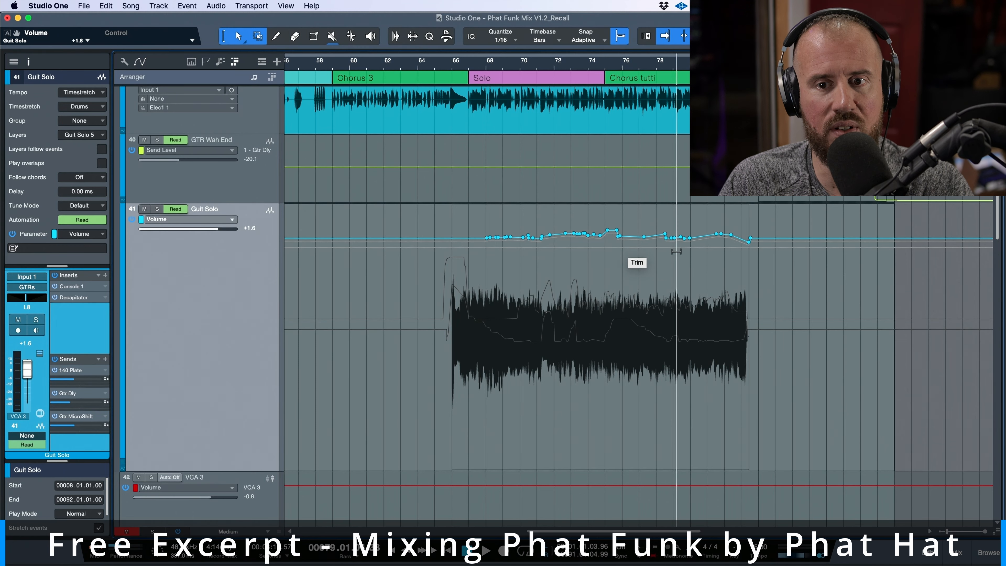
pyautogui.click(708, 250)
pyautogui.click(723, 245)
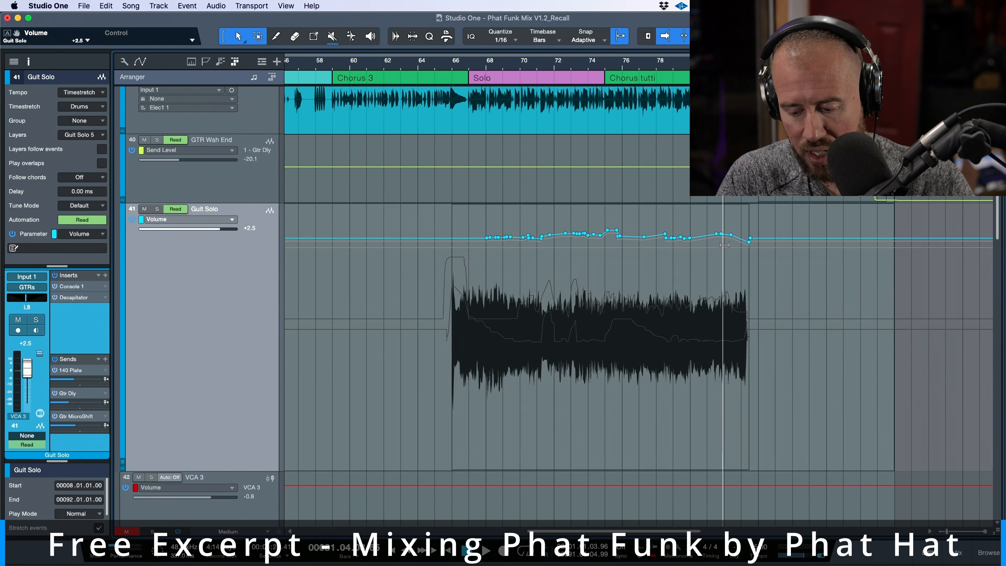
# Reduce the enlarged track heights so Guit Solo is visible together with the VCA 3, Gtr MicroShift and Gtr Dly tracks
pyautogui.hotkey('shift', 'w')
pyautogui.hotkey('shift', 'e')
pyautogui.hotkey('shift', 'e')
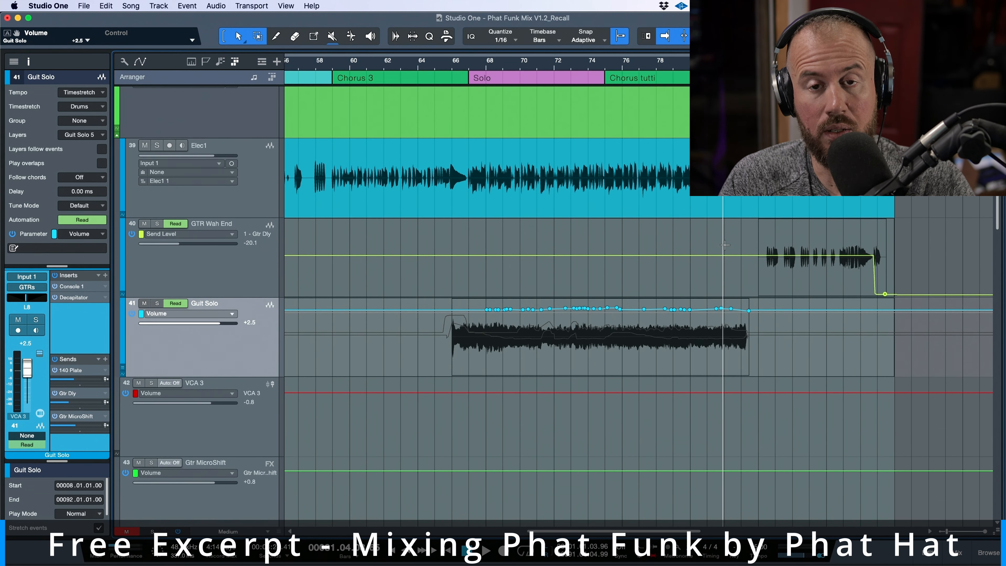
pyautogui.scroll(-5, 724, 245)
pyautogui.scroll(-4, 725, 245)
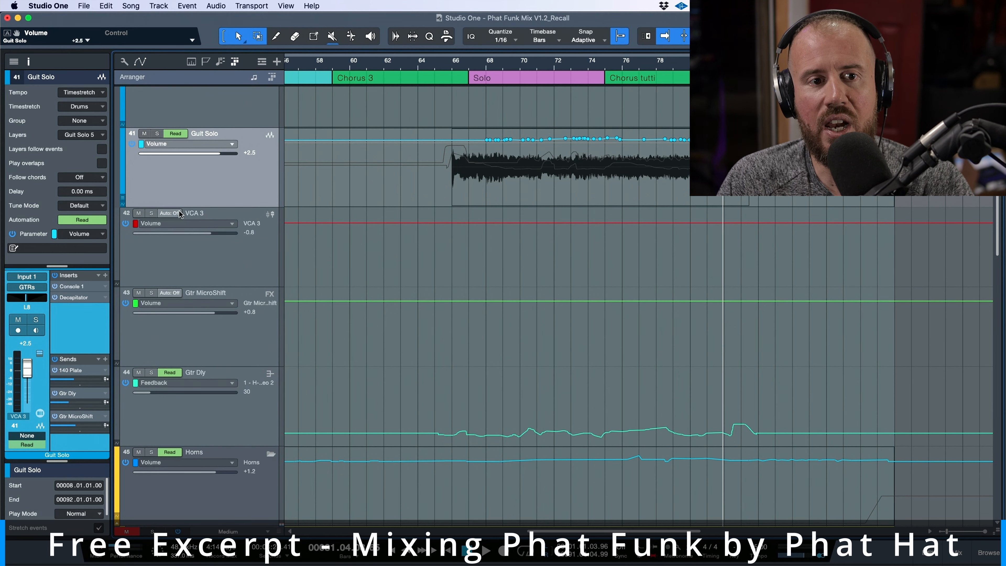
# Expand Guit Solo's envelopes to show both send levels beneath the track, with its Volume automation displayed on the track
pyautogui.rightClick(207, 192)
pyautogui.click(221, 195)
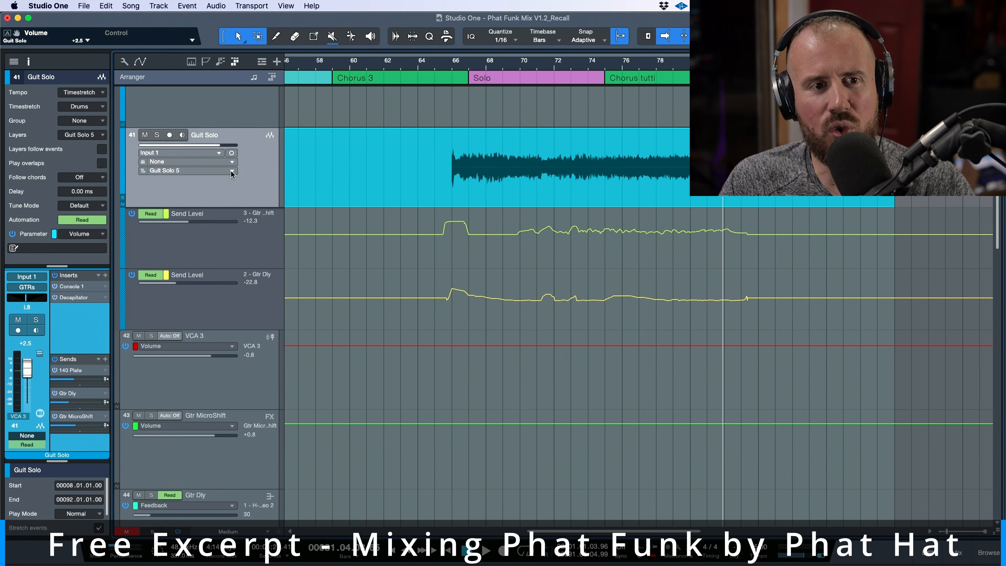
pyautogui.press('a')
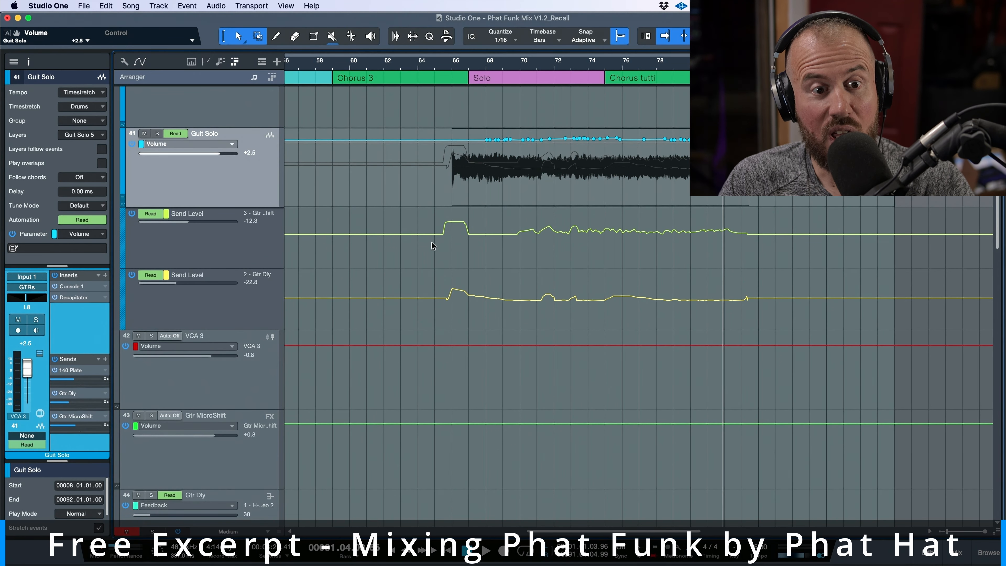
pyautogui.click(449, 292)
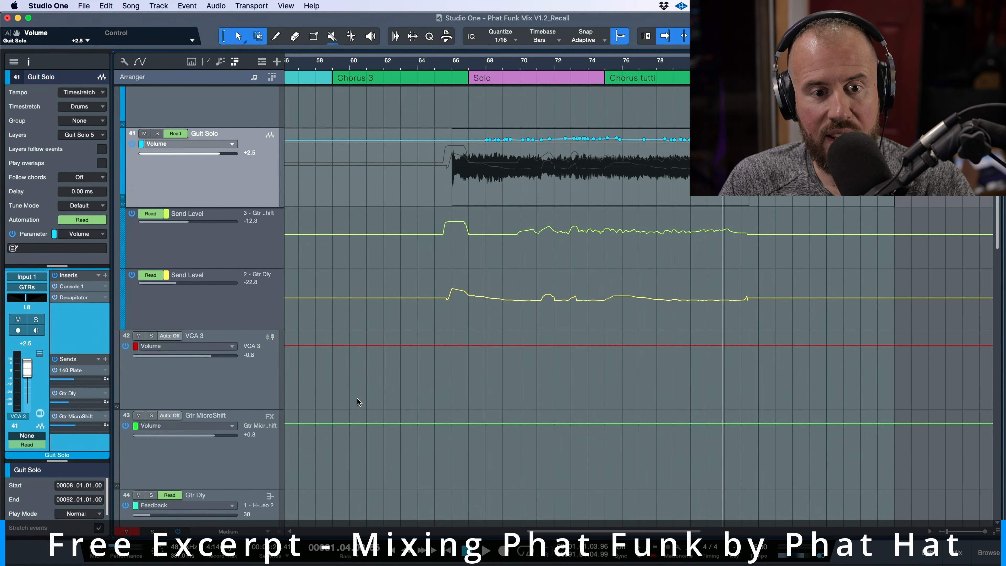
# Play the guitar solo in the full mix from bar 65 to about bar 83 while following its volume and send automation
pyautogui.hscroll(-1, 552, 375)
pyautogui.hscroll(-5, 551, 375)
pyautogui.hscroll(7, 552, 374)
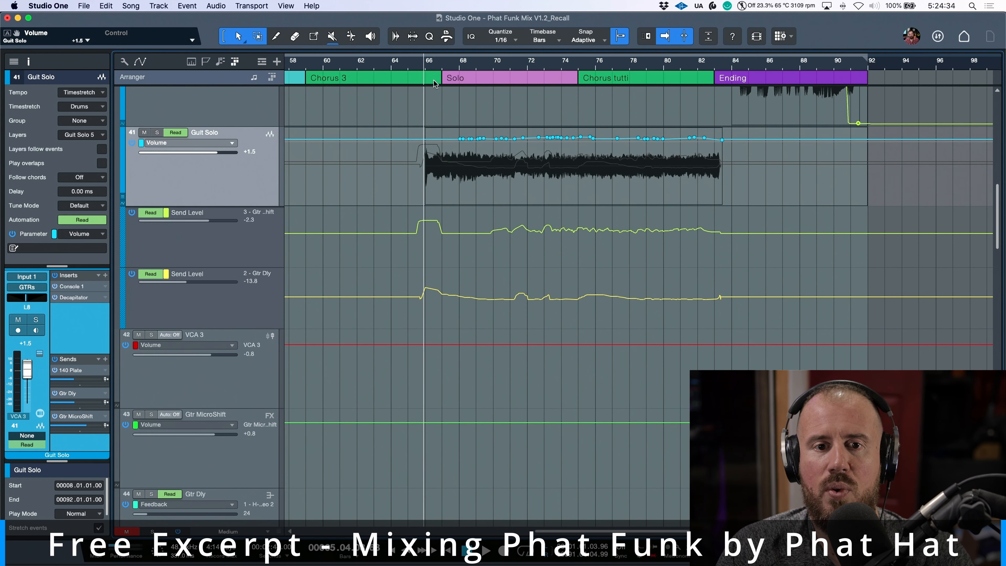
pyautogui.click(408, 67)
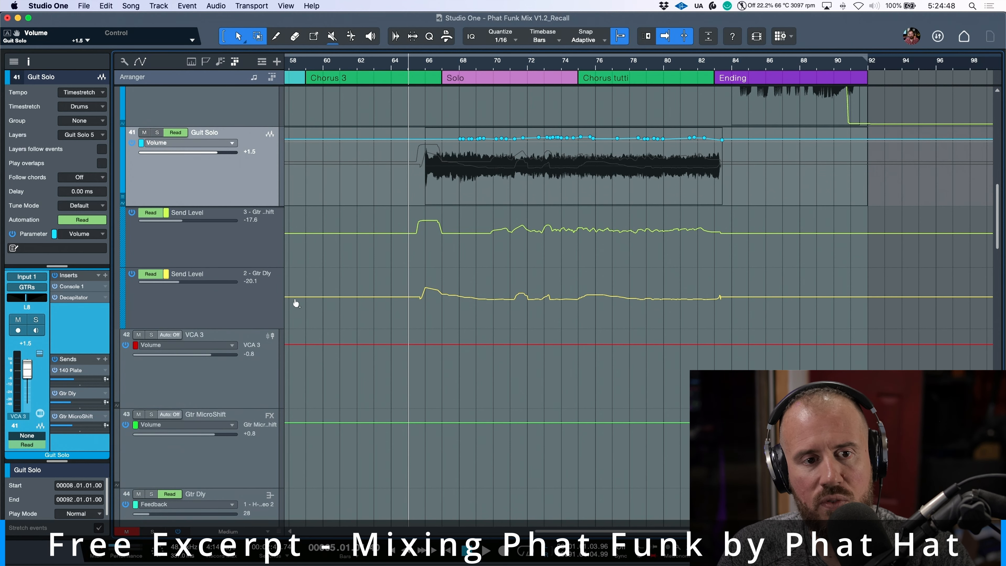
pyautogui.click(232, 143)
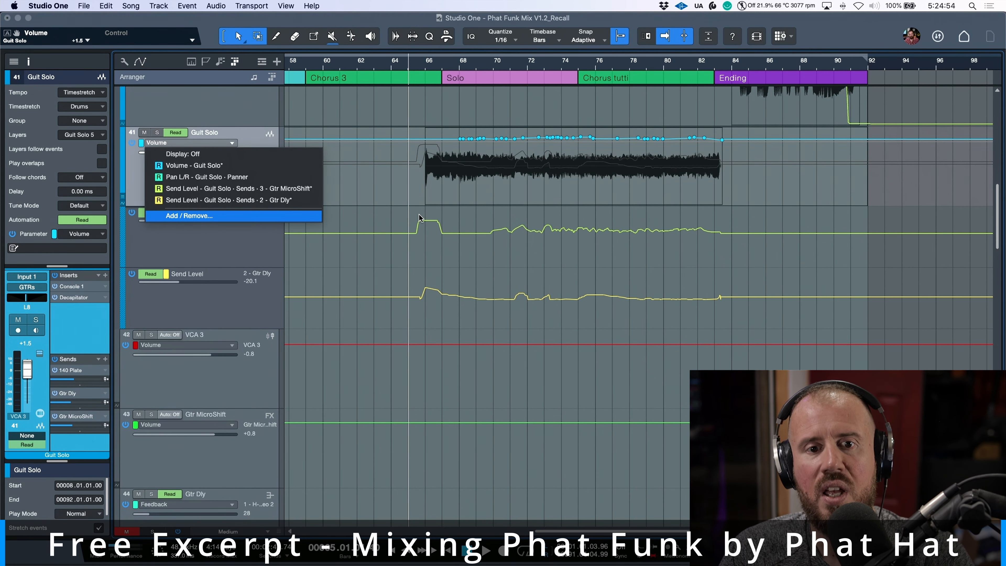
pyautogui.click(433, 216)
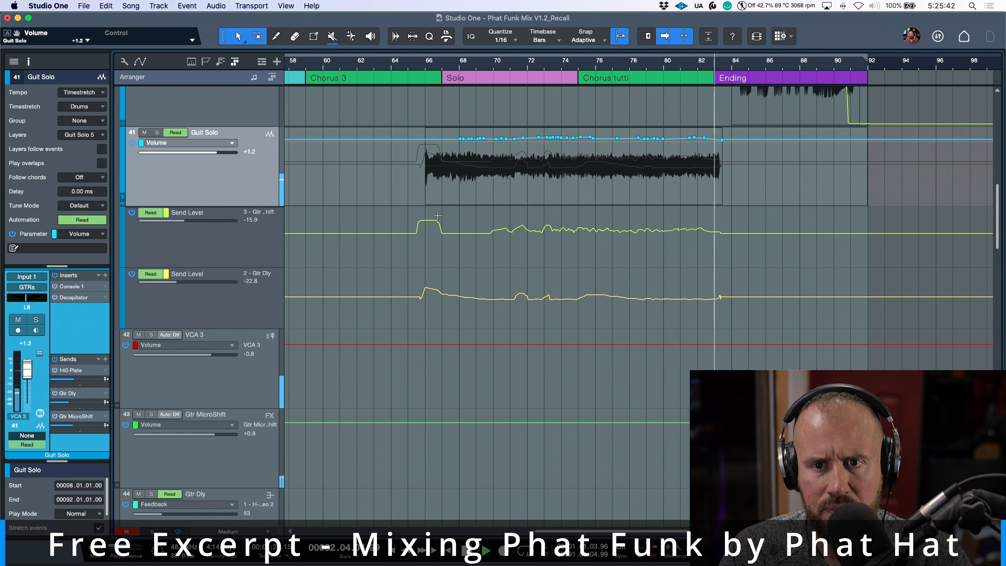
pyautogui.press('space')
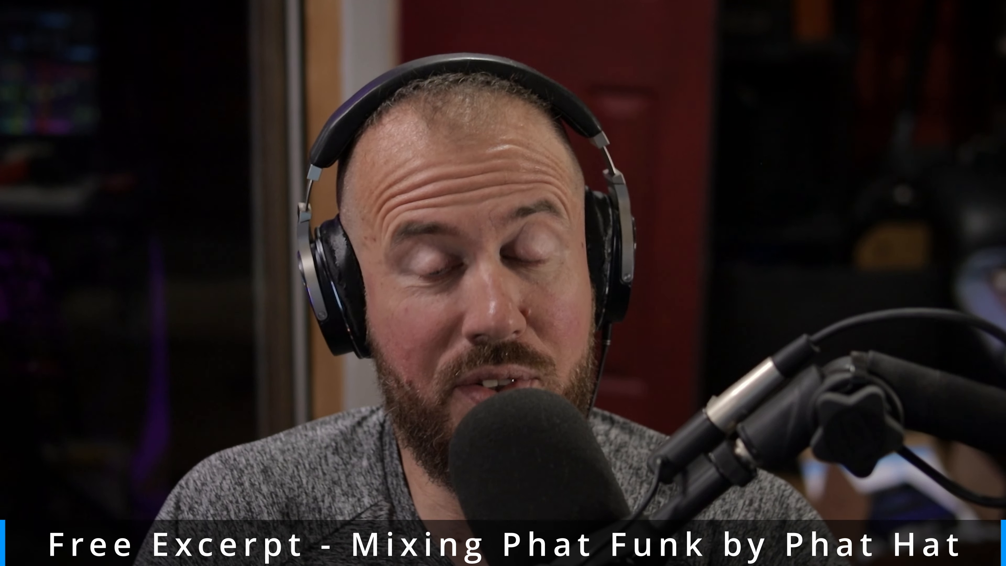